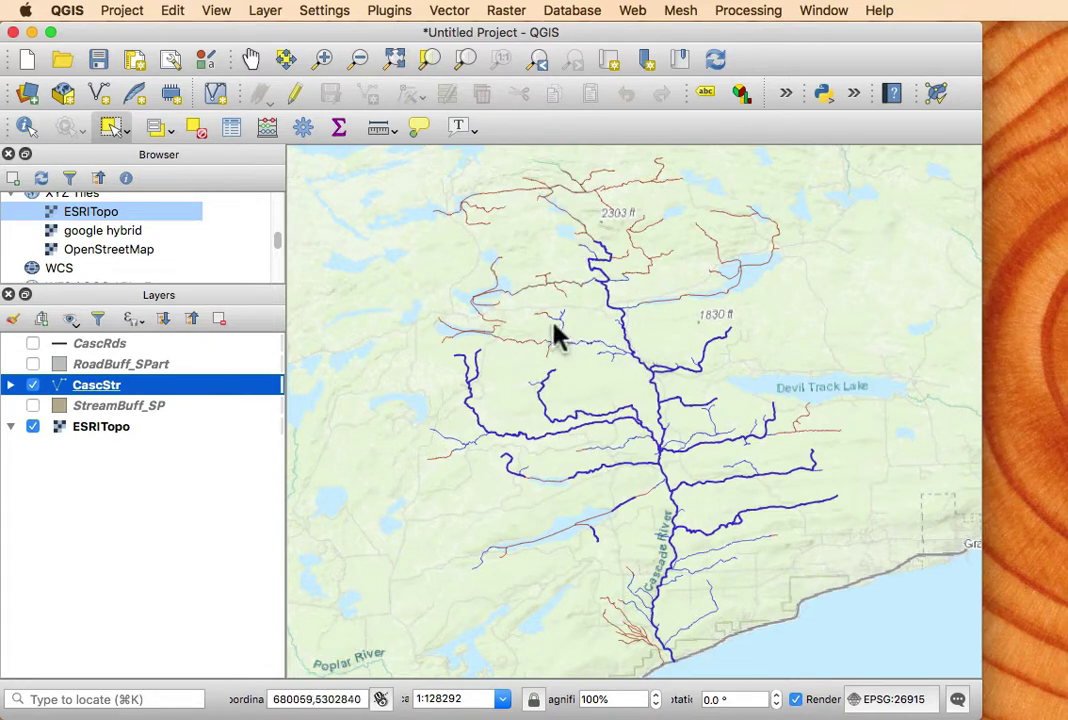
Turn on the StreamBuff_SP, CascRds and RoadBuff_SPart layers alongside the CascStr streams.
left_click(33, 405)
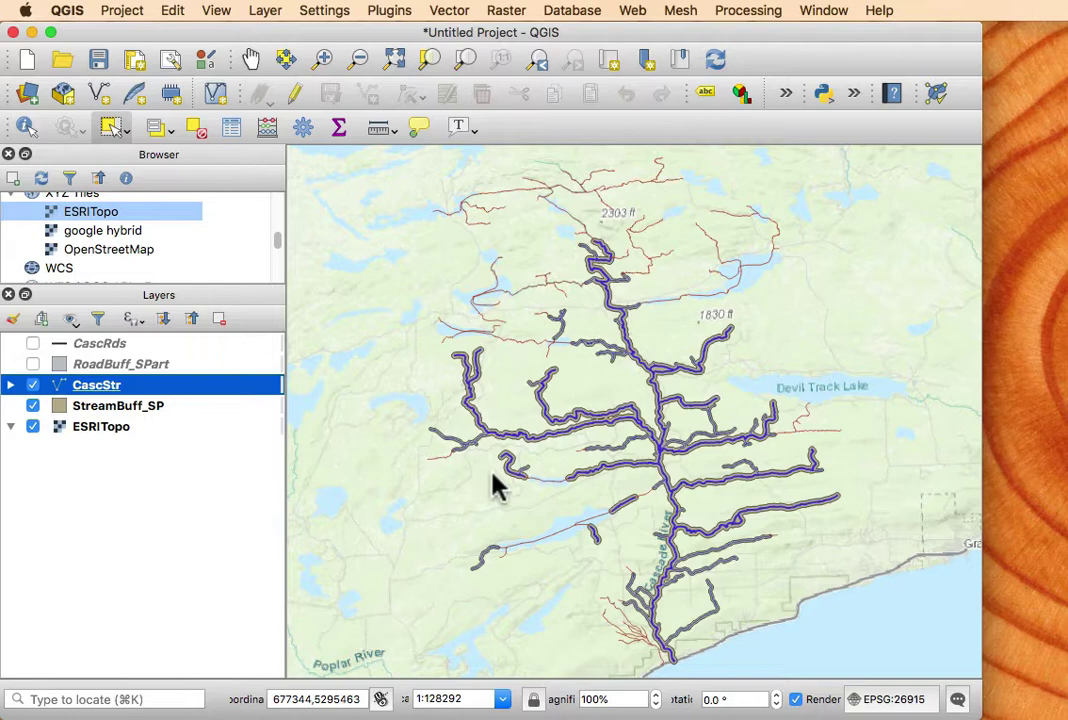
left_click(33, 344)
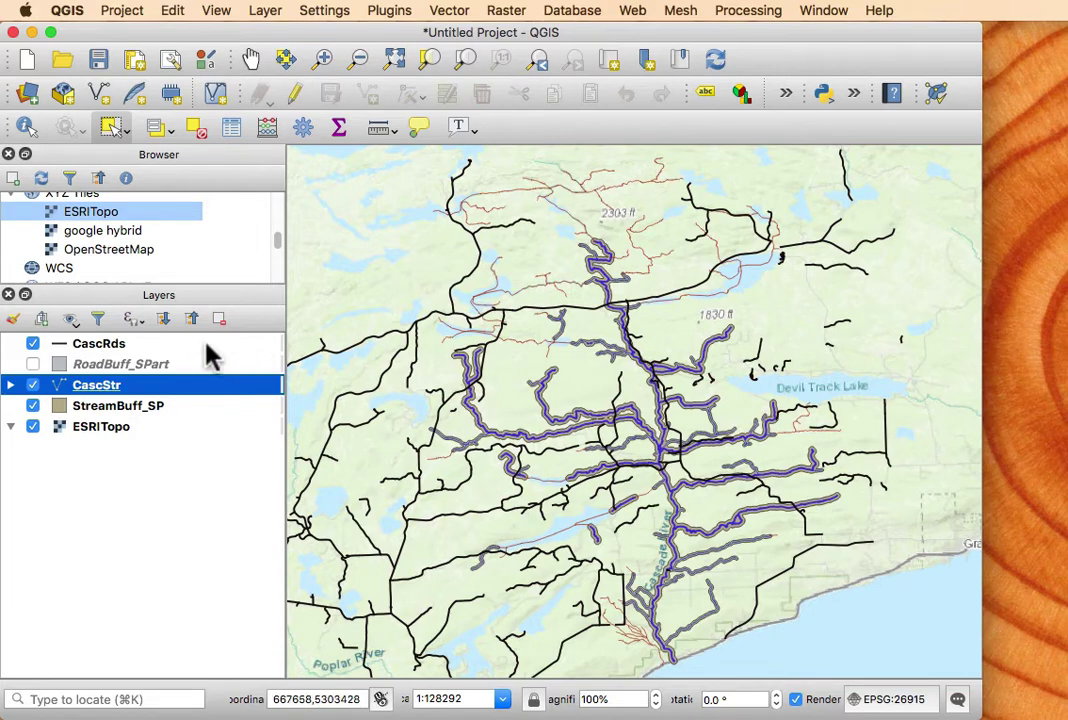
left_click(33, 365)
Zoom the map in on an area where the stream and road buffers overlap.
scroll(690, 470, "up", 2)
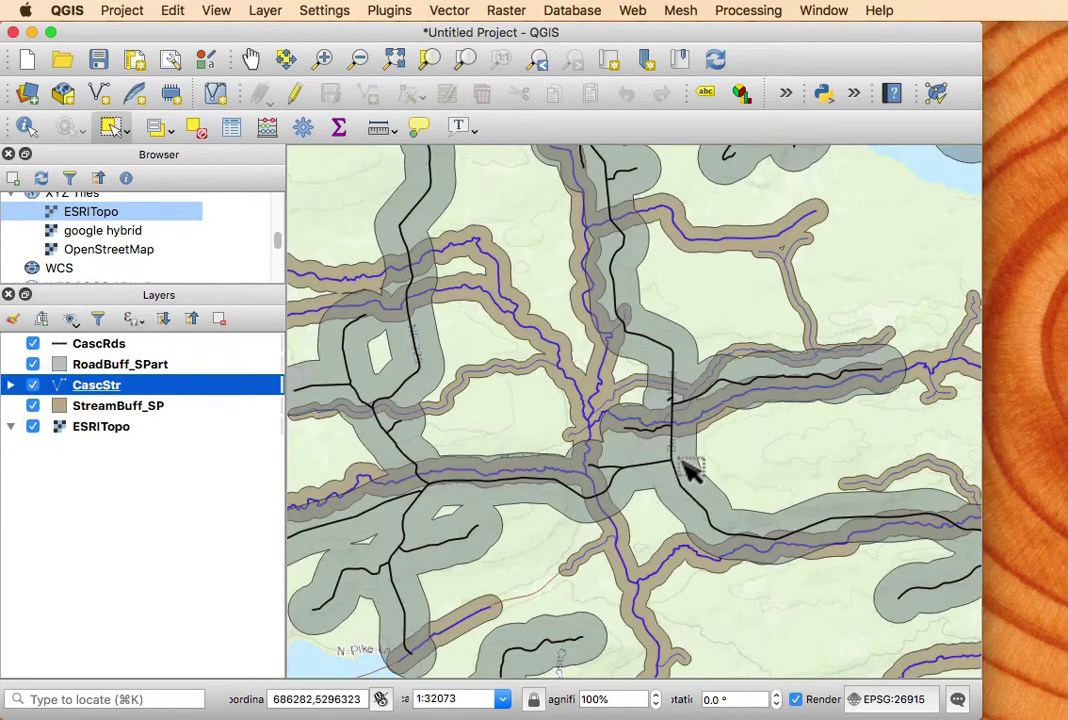
scroll(690, 460, "up", 1)
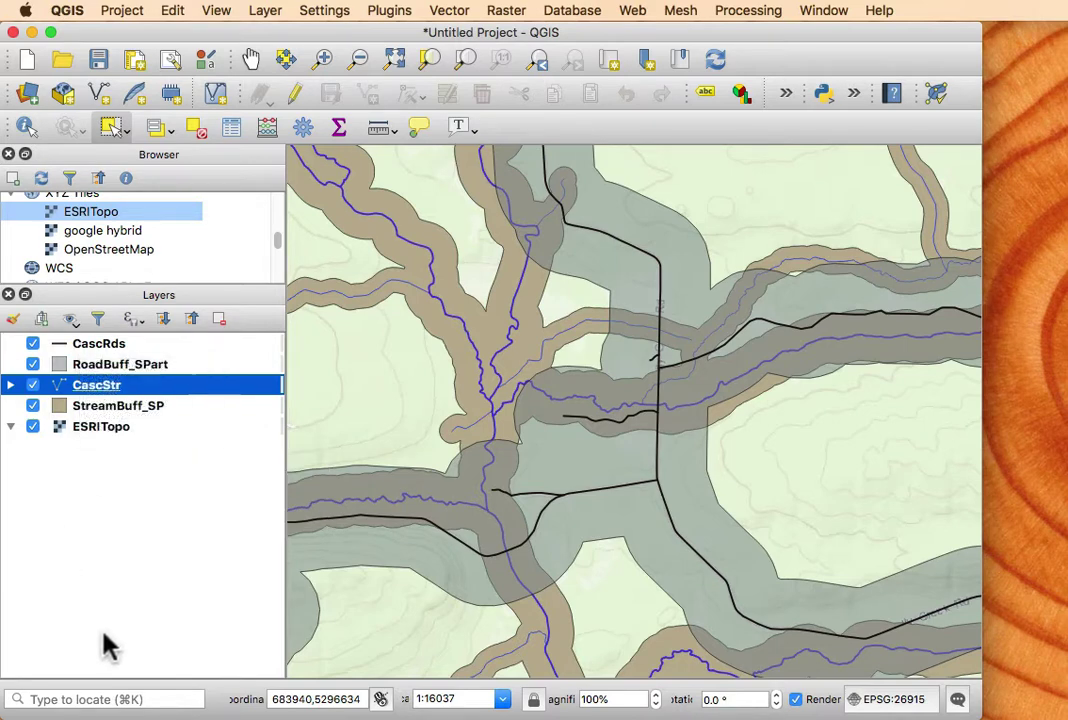
right_click(106, 365)
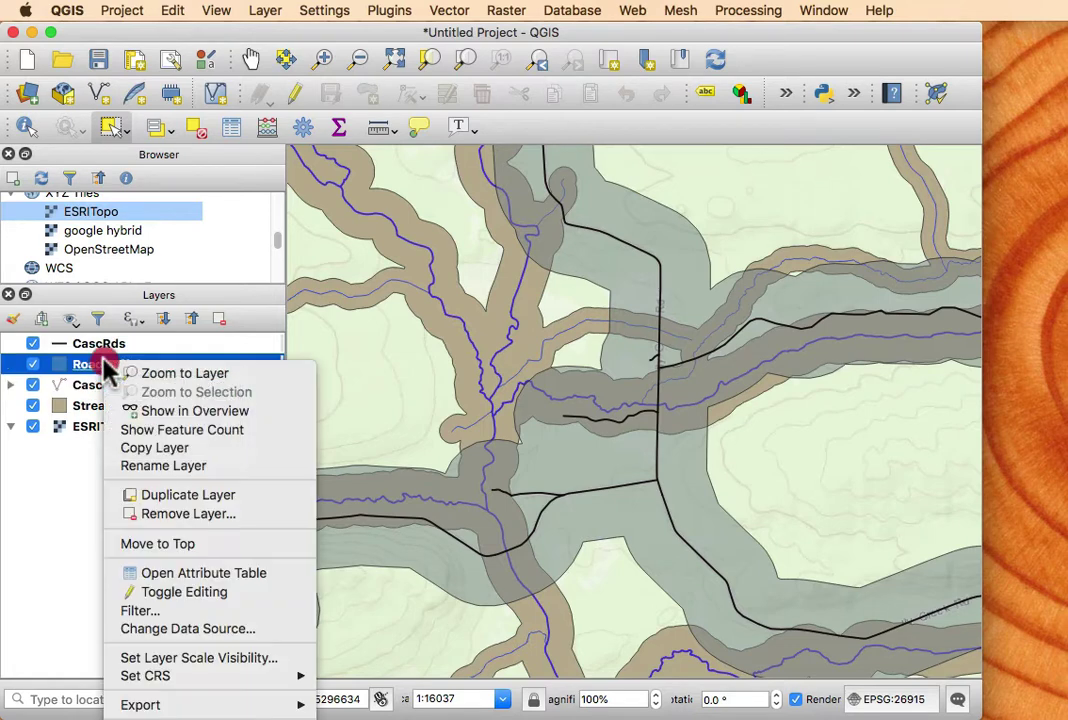
left_click(174, 573)
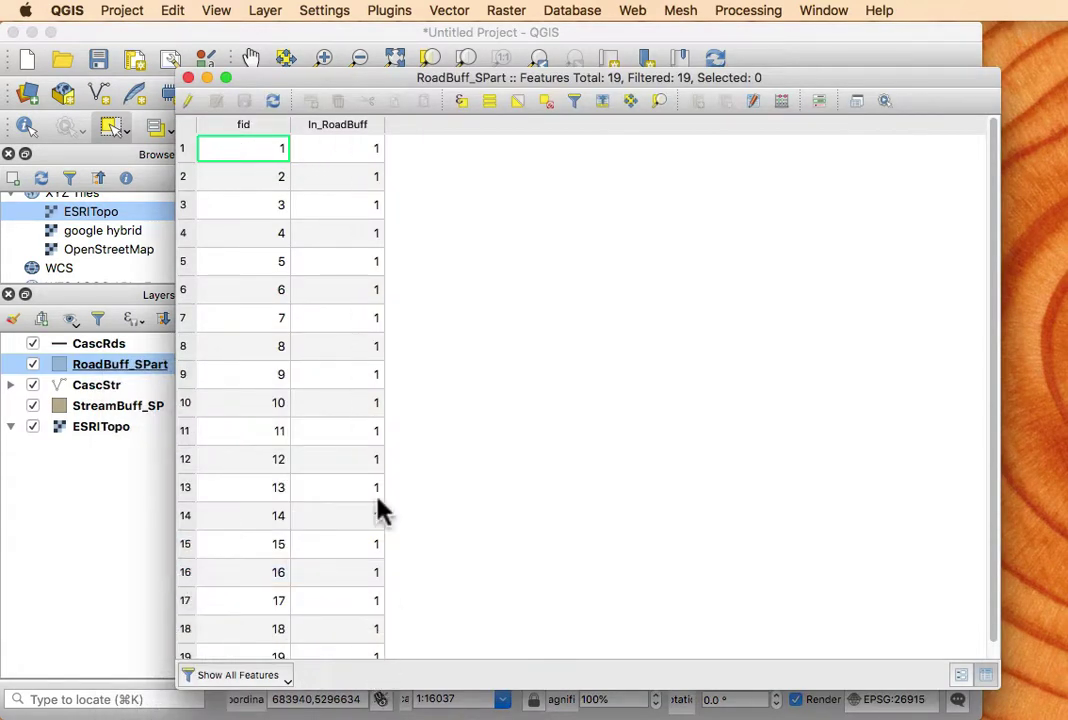
left_click(188, 77)
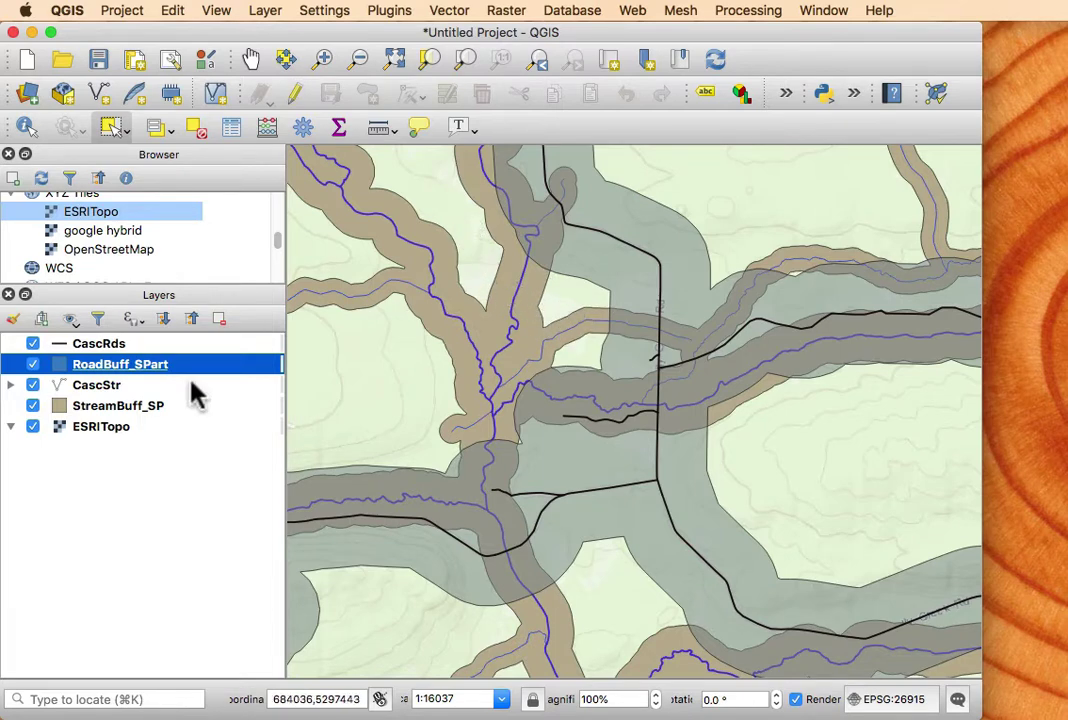
left_click(105, 407)
right_click(105, 408)
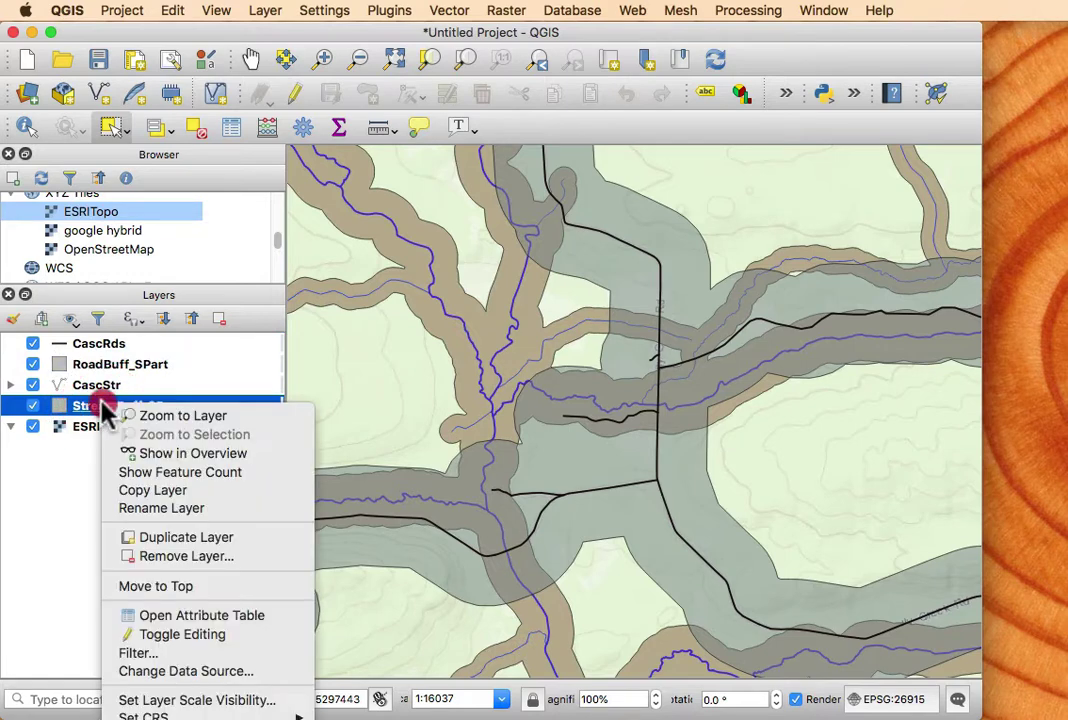
left_click(211, 615)
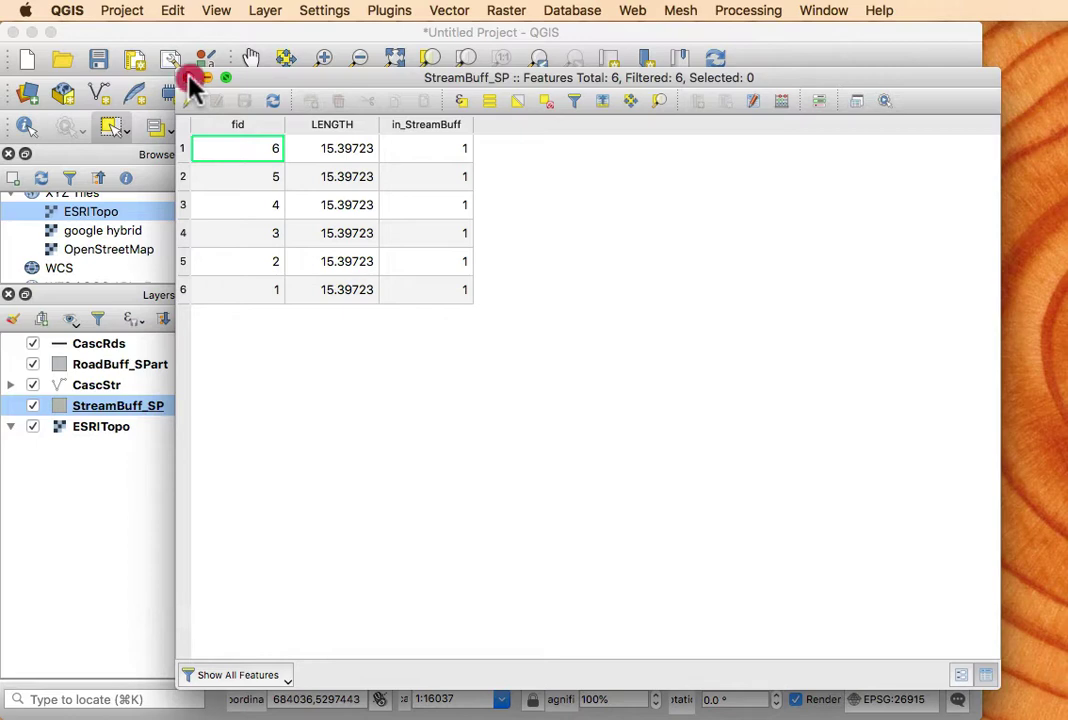
left_click(188, 78)
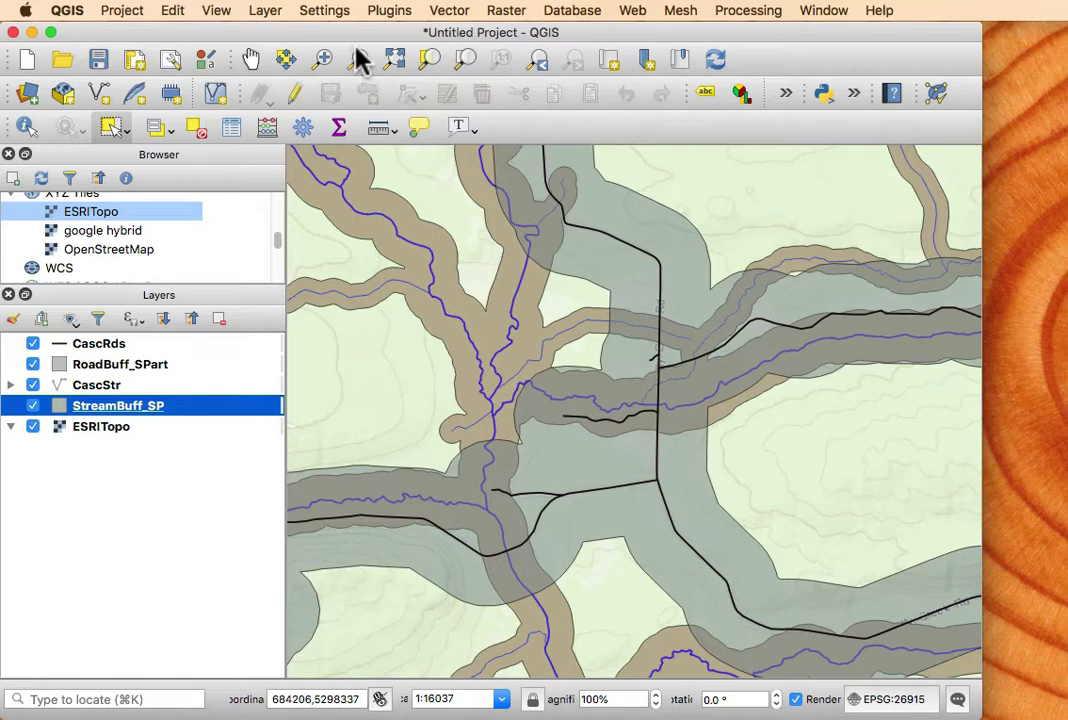
Run Union with StreamBuff_SP as the input layer and RoadBuff_SPart as the overlay.
left_click(449, 12)
mouse_move(504, 91)
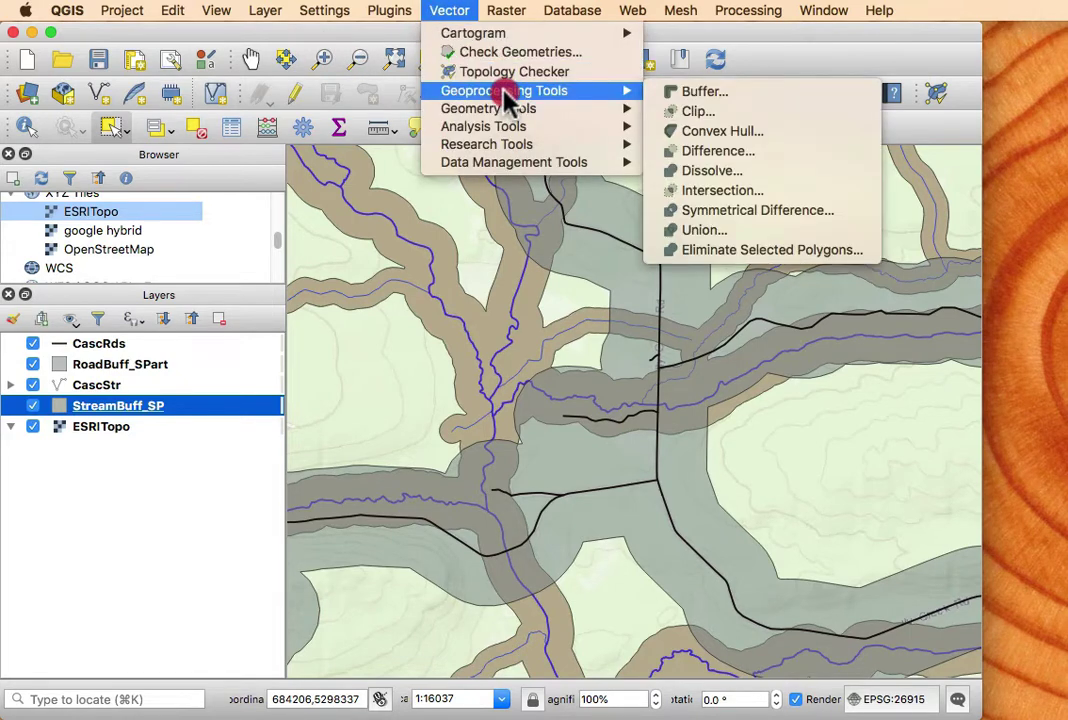
left_click(717, 231)
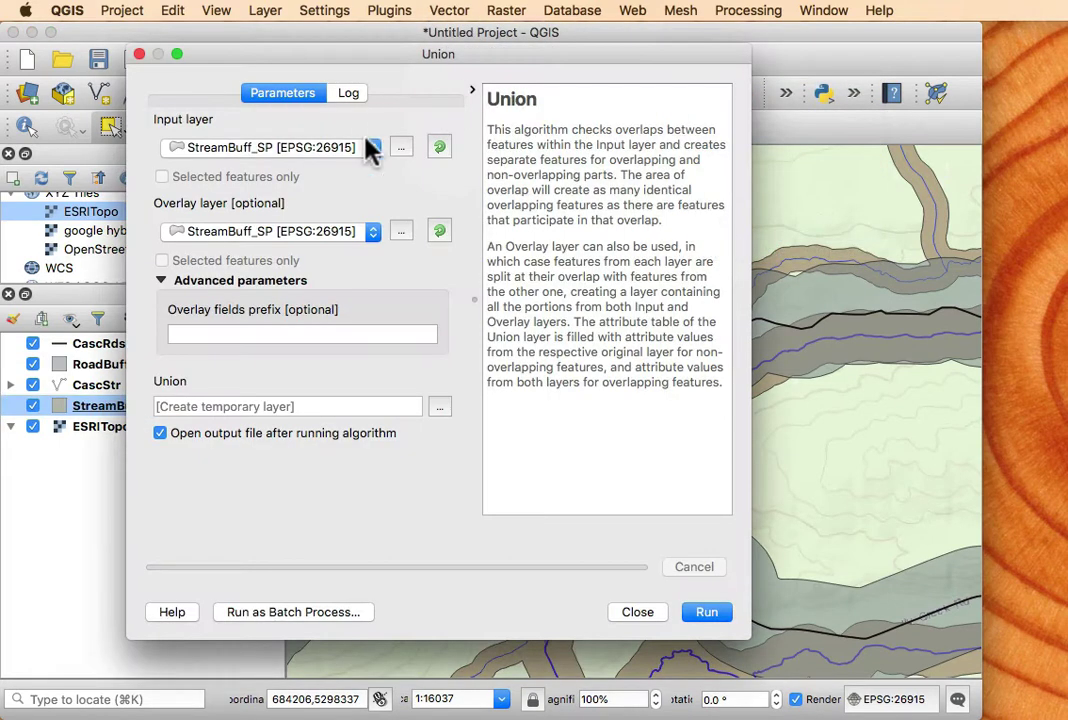
left_click(371, 232)
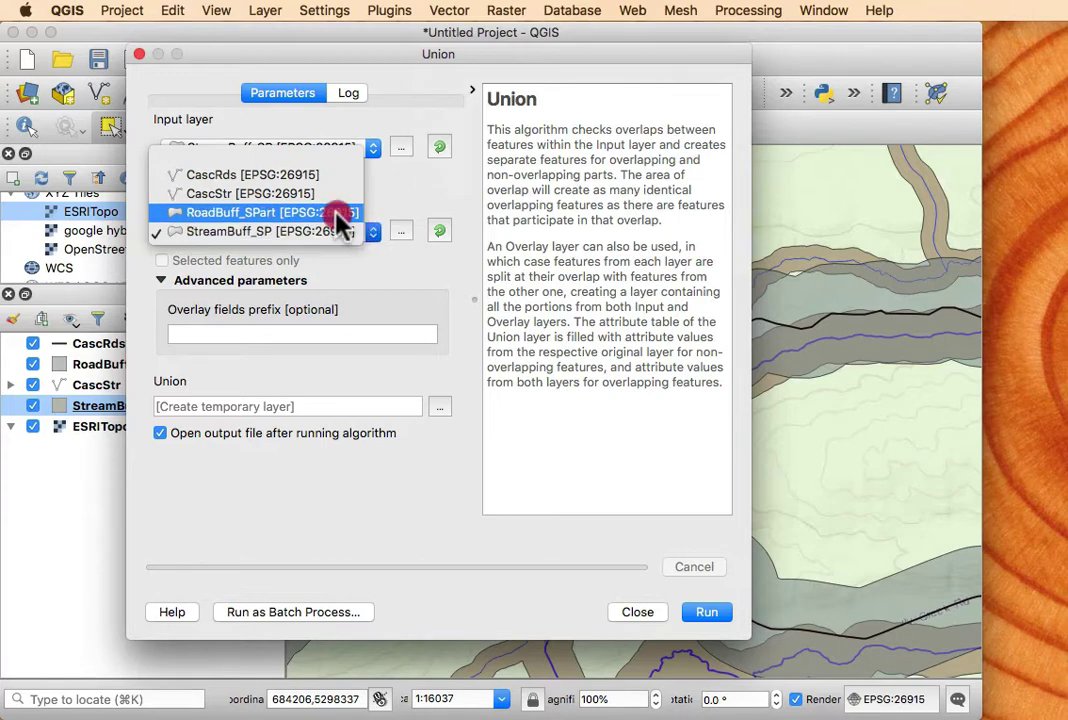
left_click(338, 213)
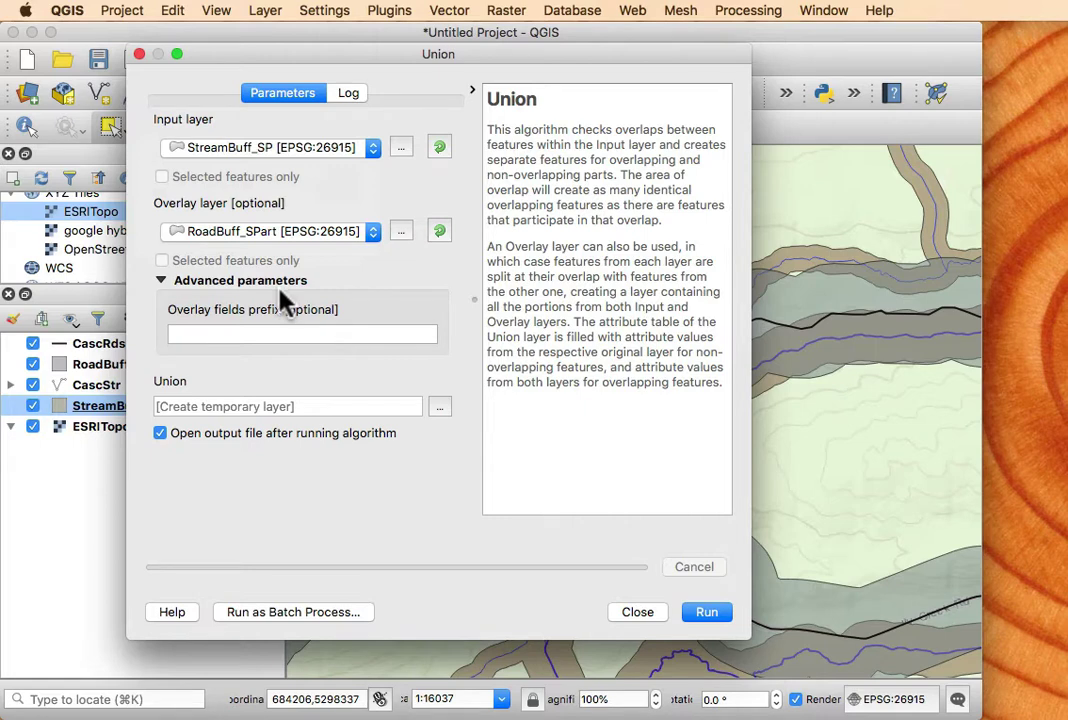
left_click(707, 614)
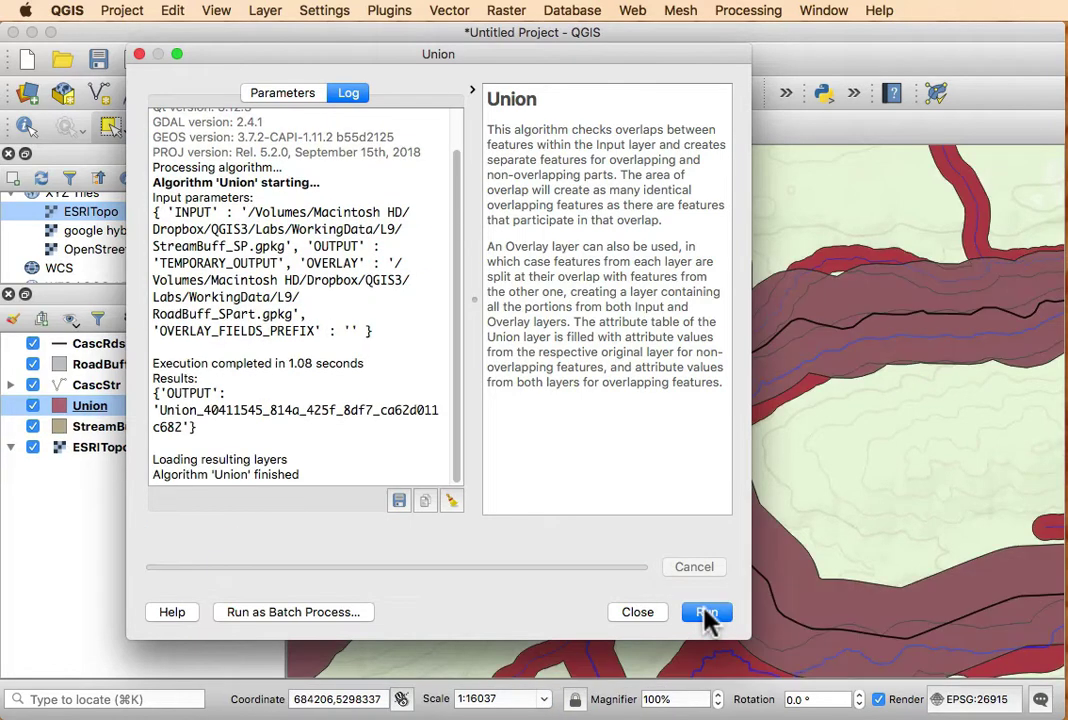
Hide every layer except Union and select one of its stream buffer polygons.
left_click(139, 54)
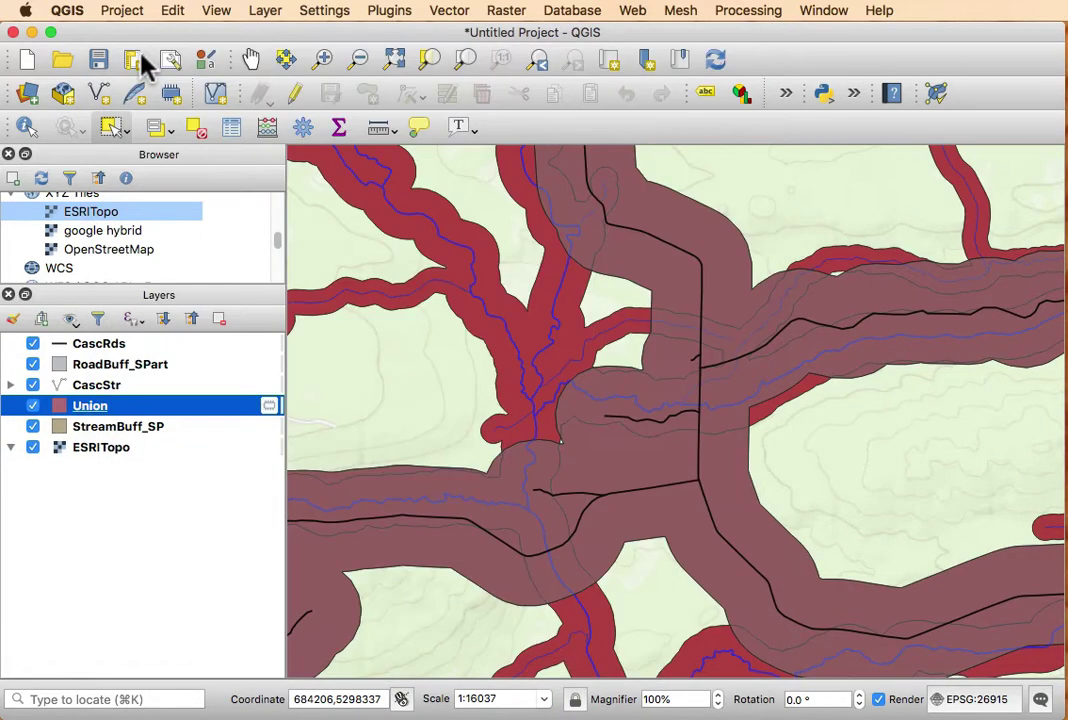
left_click(33, 385)
left_click(33, 364)
left_click(33, 343)
left_click(33, 426)
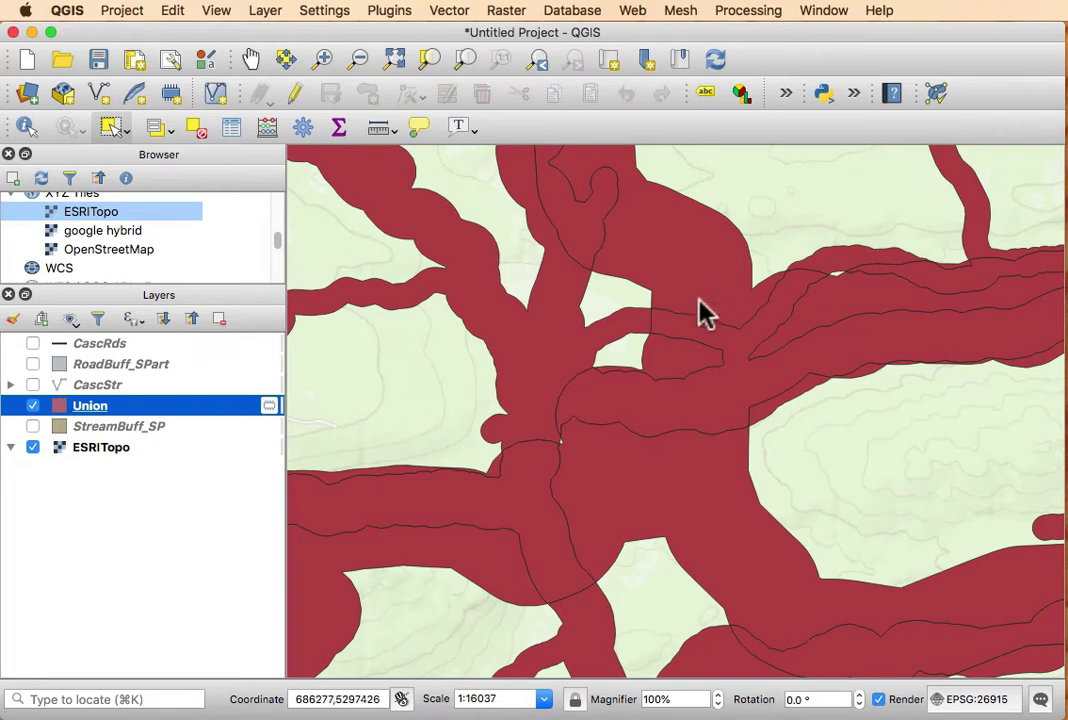
left_click(631, 243)
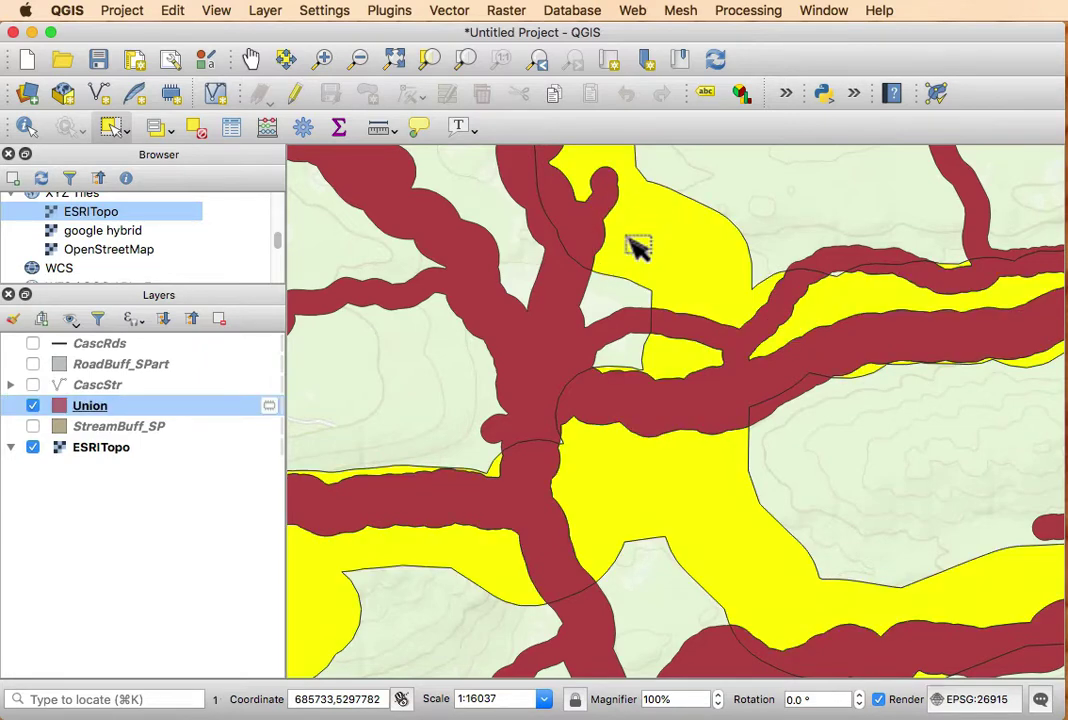
left_click(533, 331)
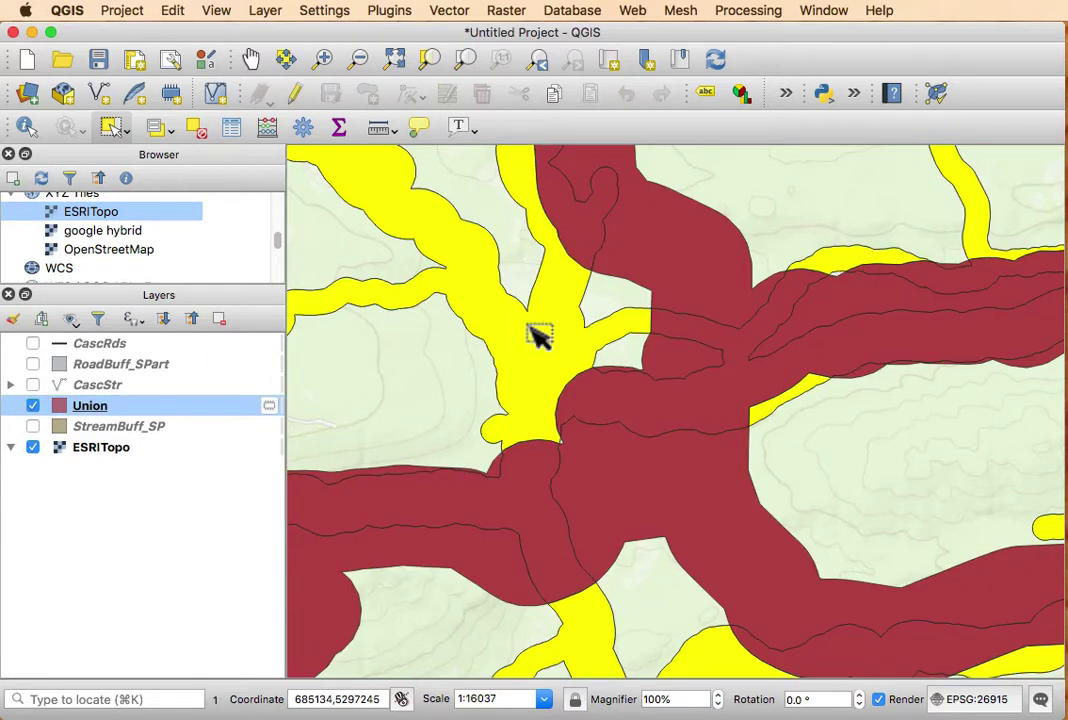
Review the Union layer's 34-feature attribute table with in_StreamBuff and In_RoadBuff fields, then close it.
right_click(112, 407)
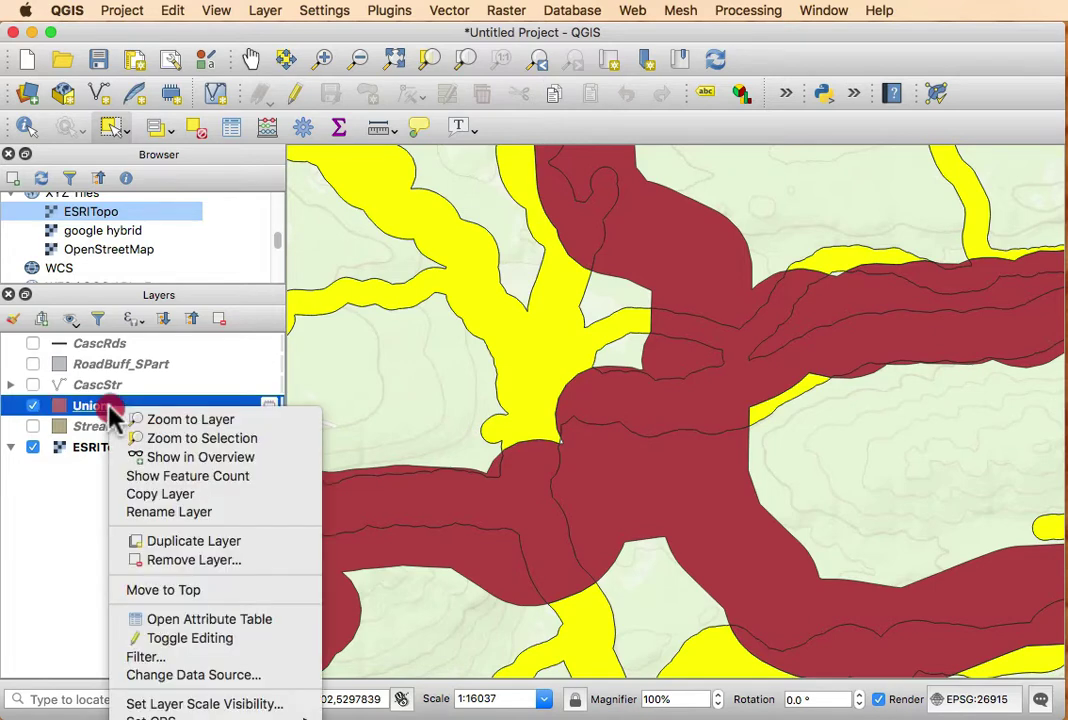
left_click(183, 617)
scroll(467, 360, "down", 5)
scroll(460, 350, "up", 10)
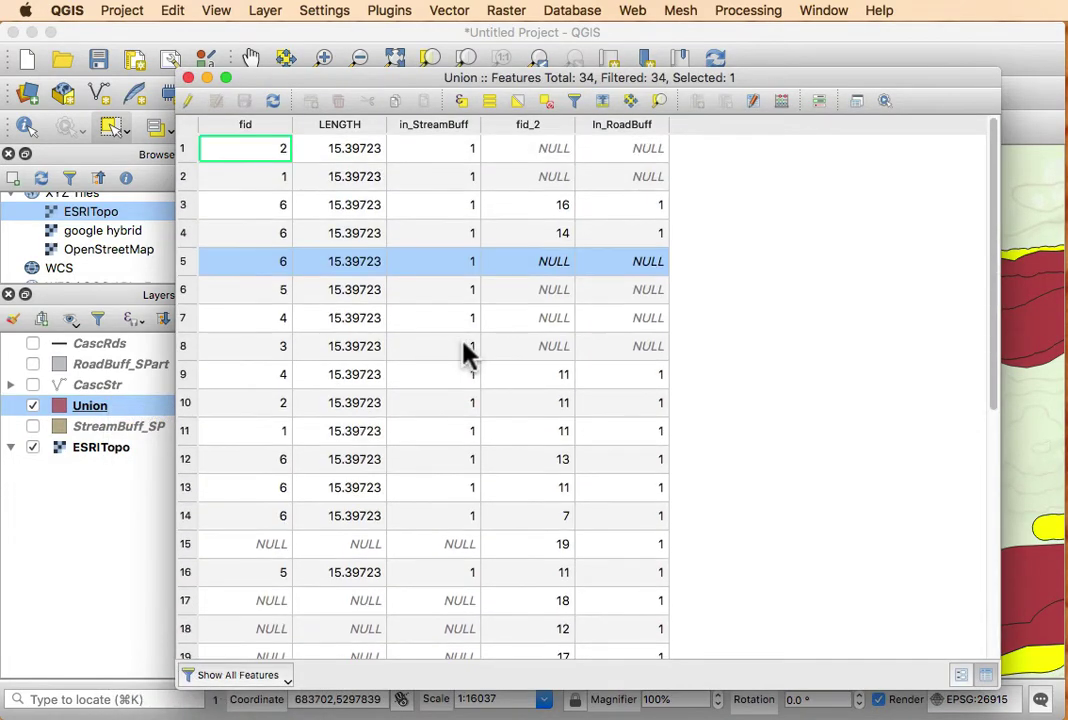
left_click(188, 78)
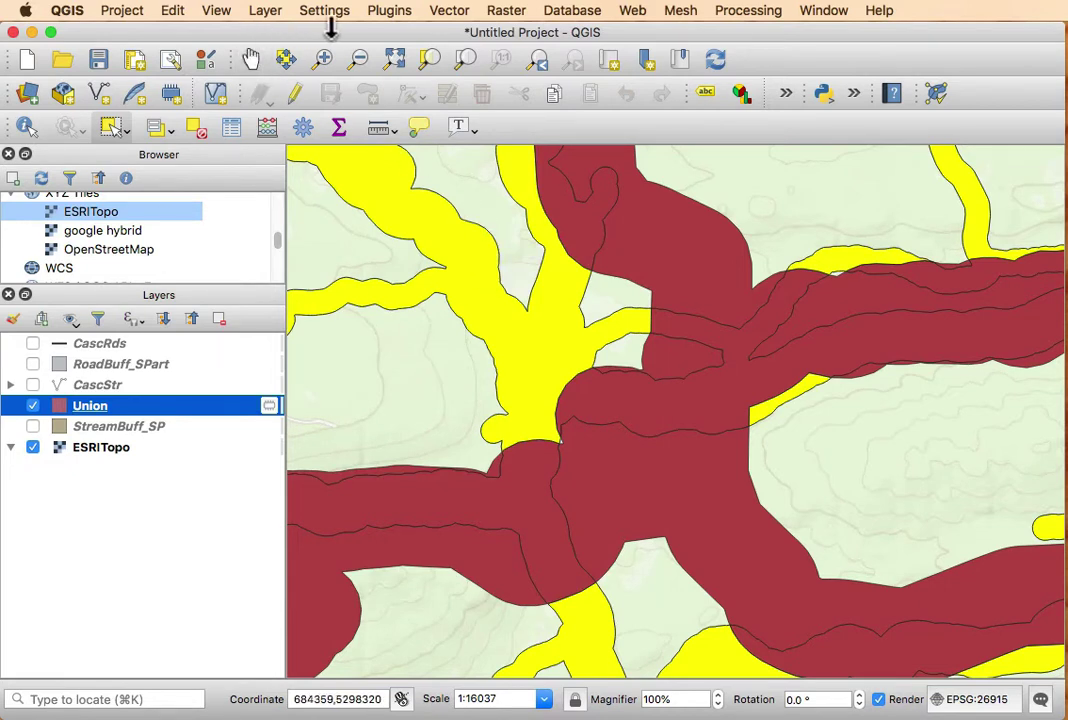
Split Union with Multipart to Singleparts, saving the output layer as spunion.
left_click(450, 11)
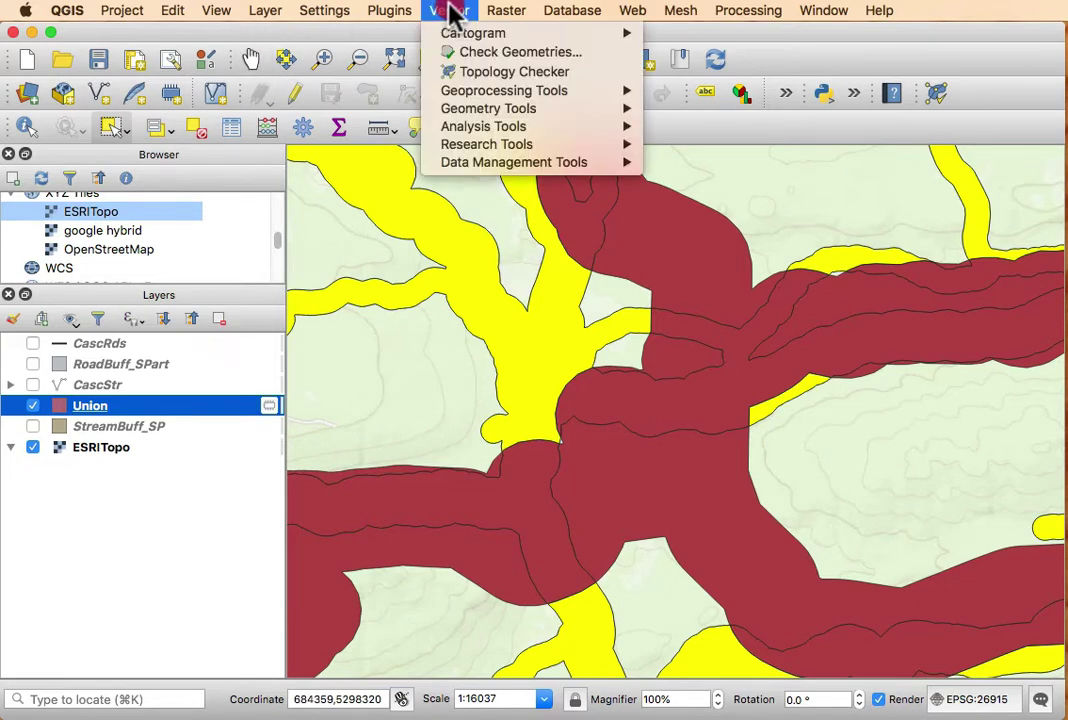
mouse_move(512, 110)
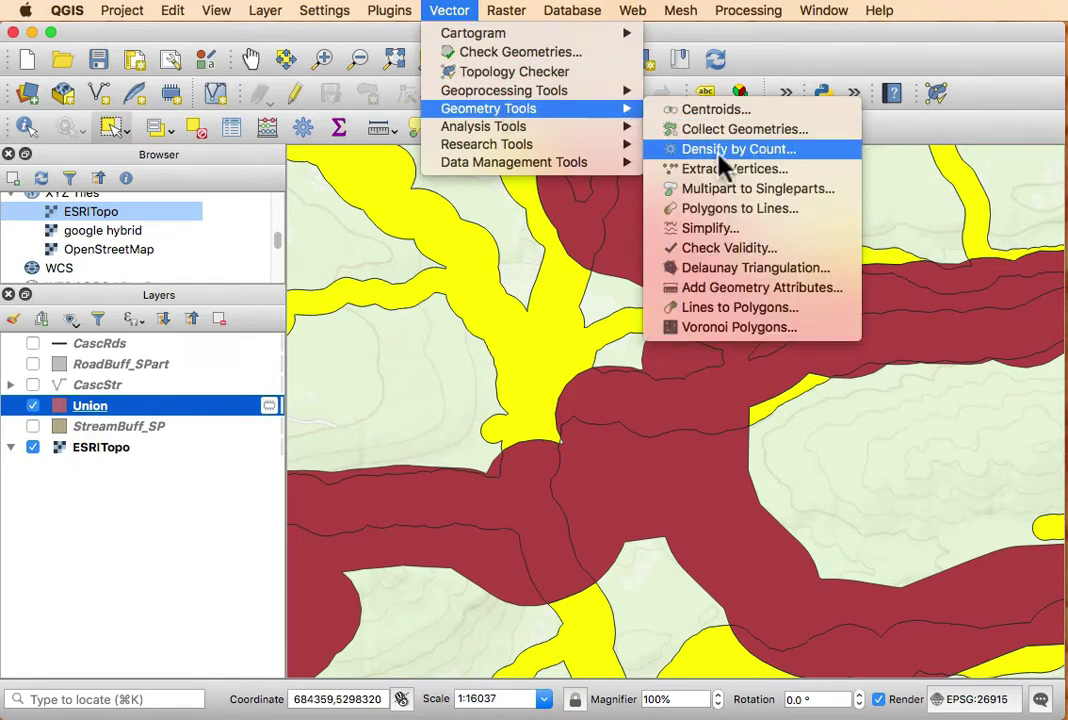
left_click(736, 190)
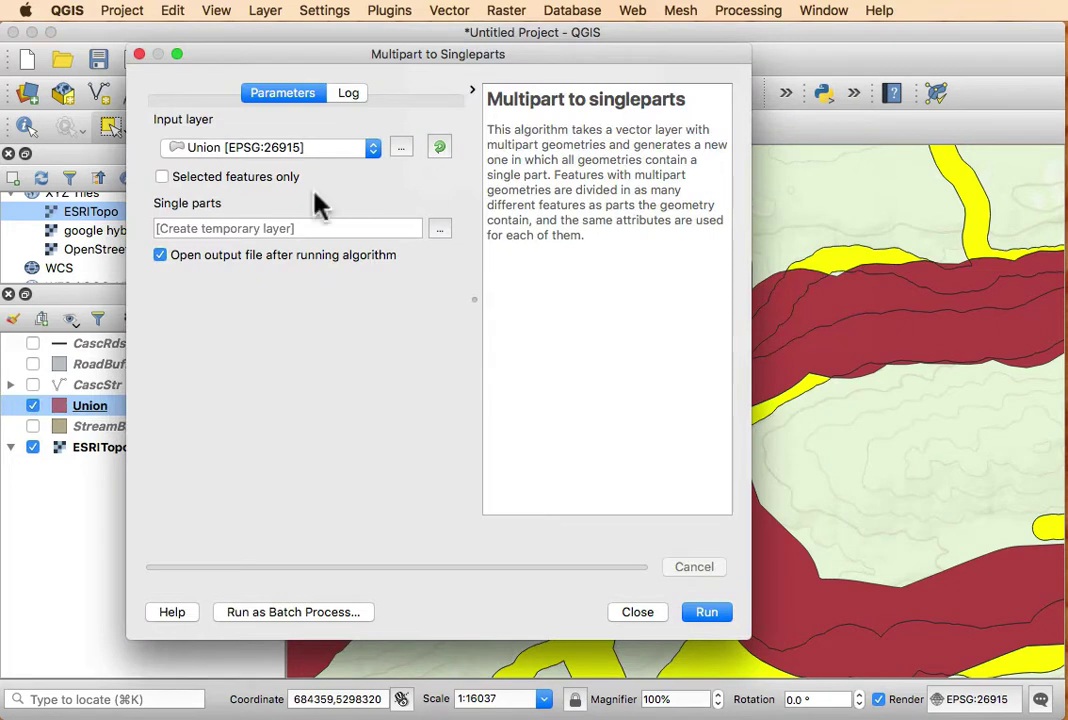
left_click(352, 229)
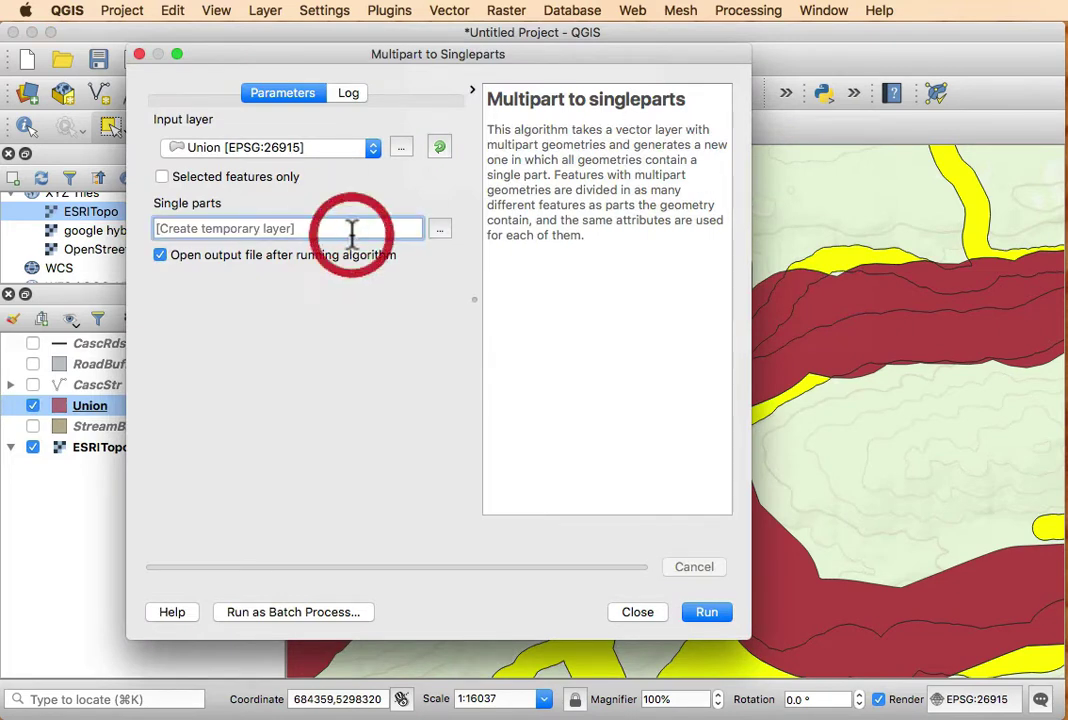
type("spunion")
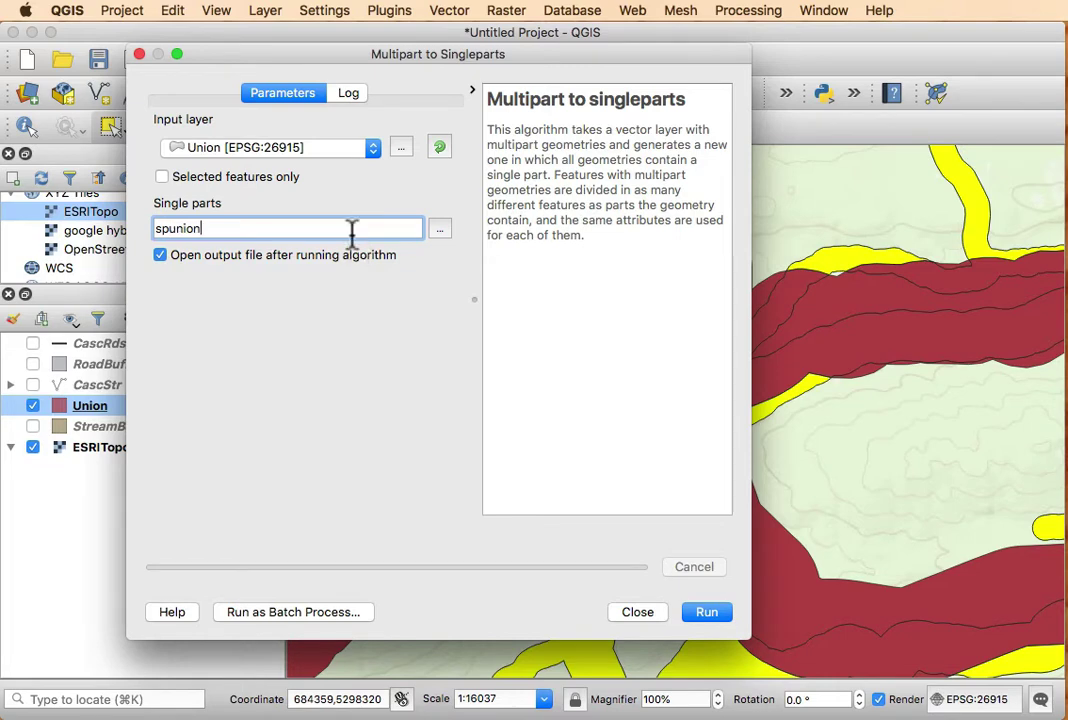
key("Return")
left_click(139, 54)
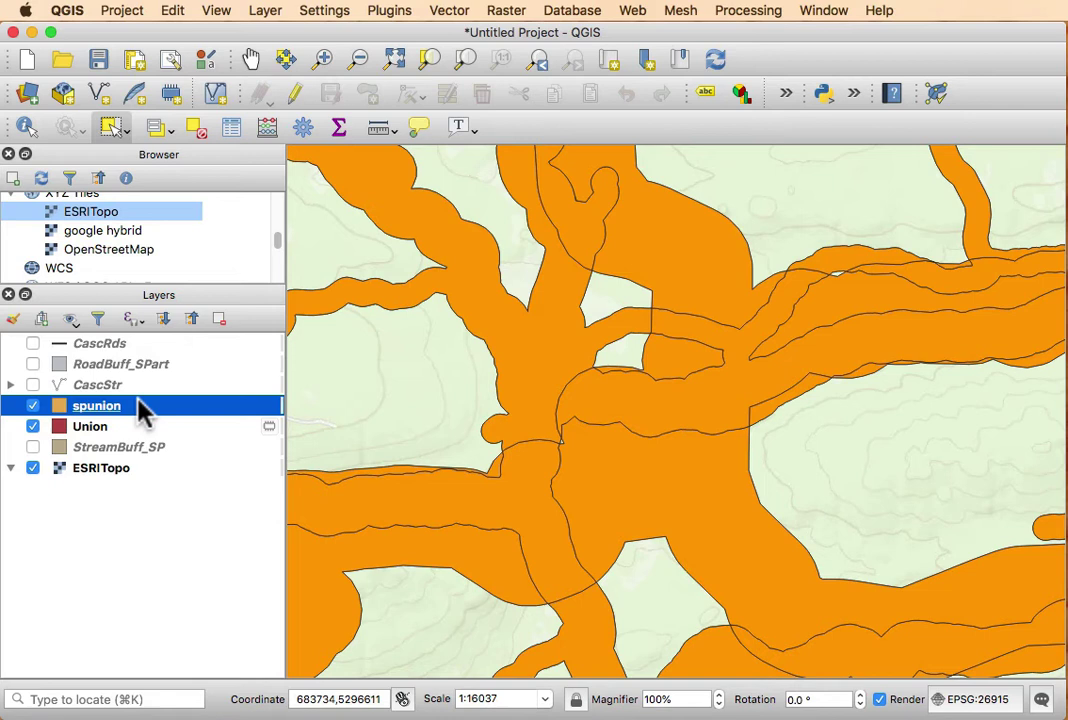
Hide Union, select a few individual spunion polygons, and open the spunion attribute table.
left_click(33, 426)
left_click(111, 127)
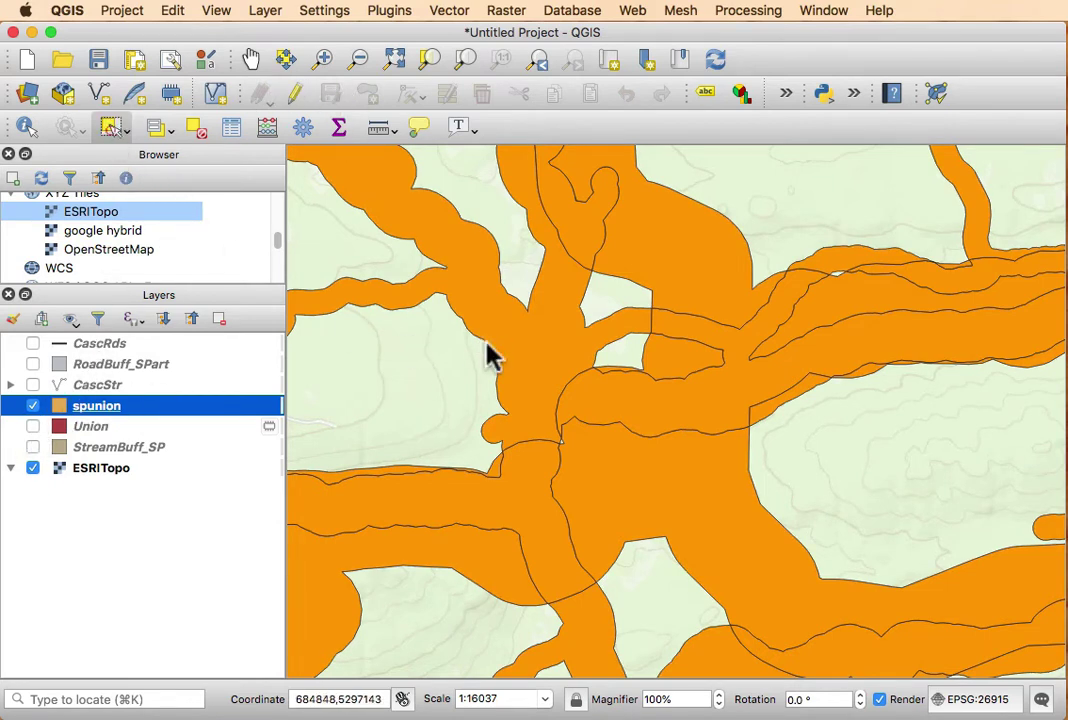
left_click(540, 355)
left_click(634, 405)
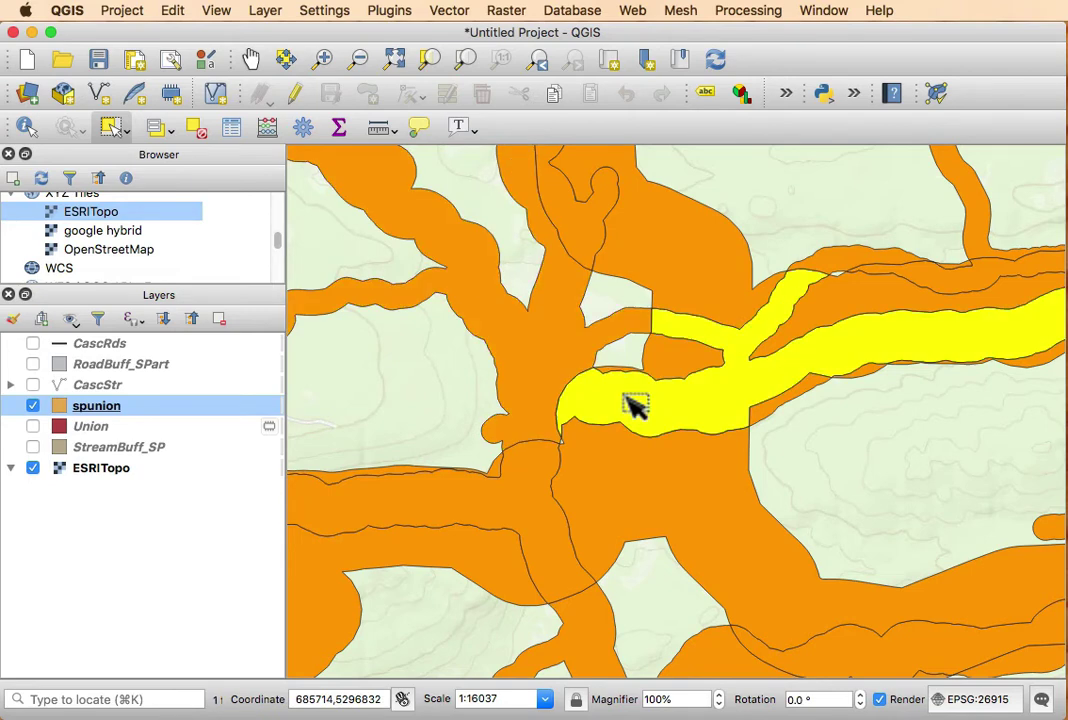
left_click(667, 490)
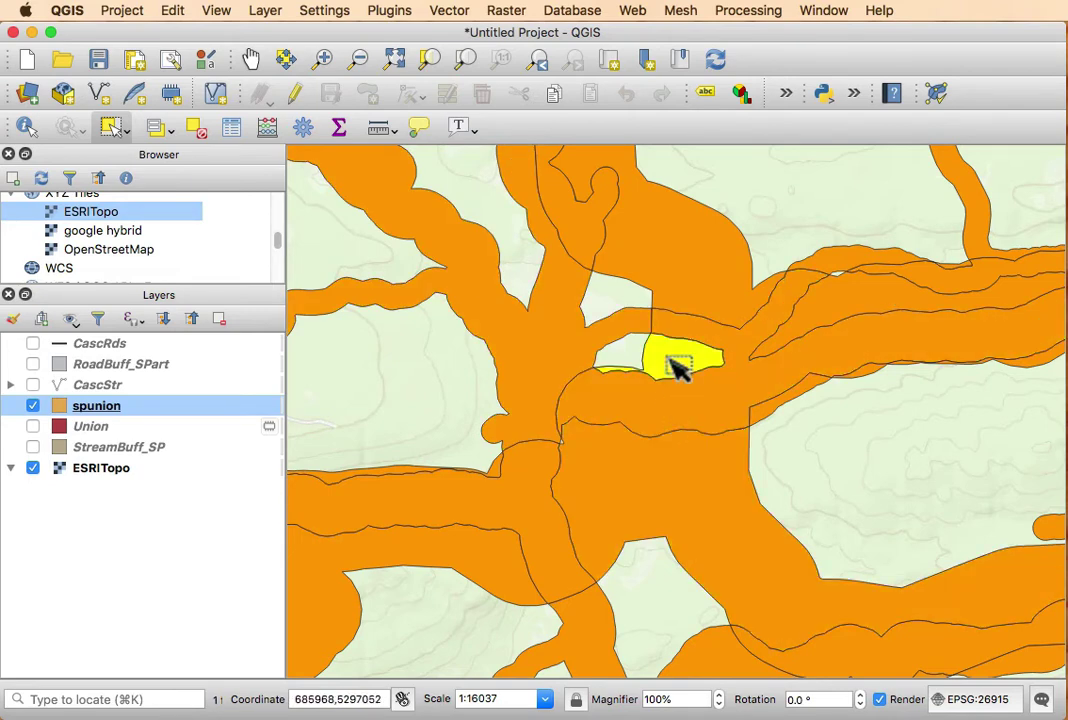
right_click(80, 409)
left_click(175, 617)
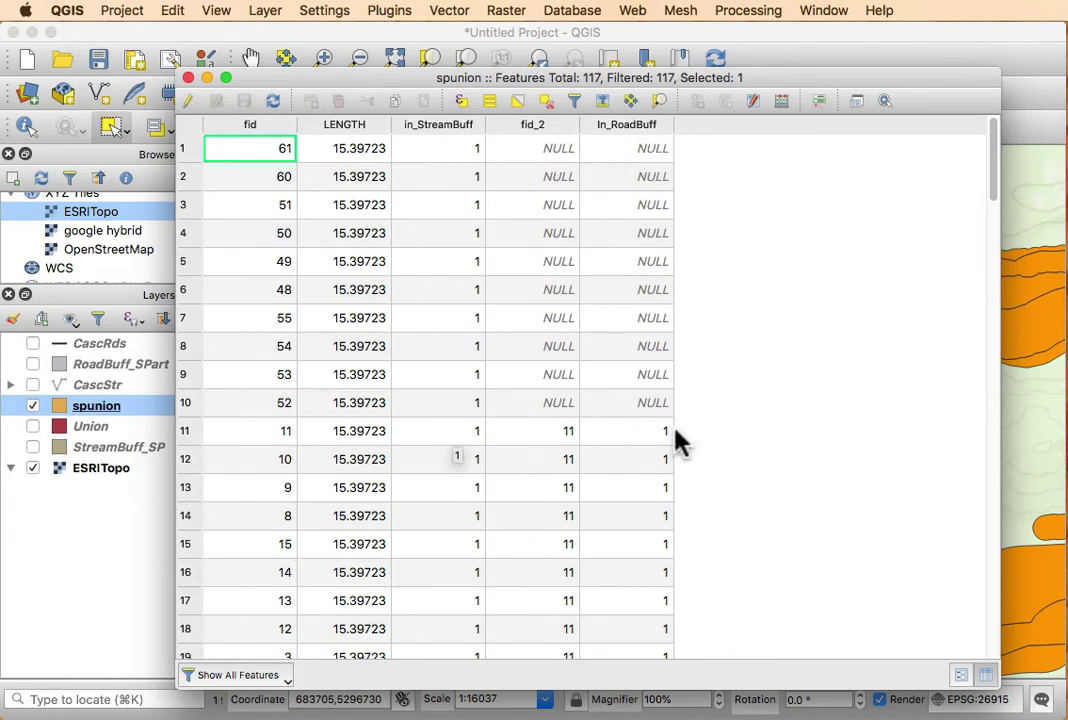
Select spunion features by the expression "in_StreamBuff" = 1 AND "In_RoadBuff" = 1, yielding 32 of 117.
left_click(461, 103)
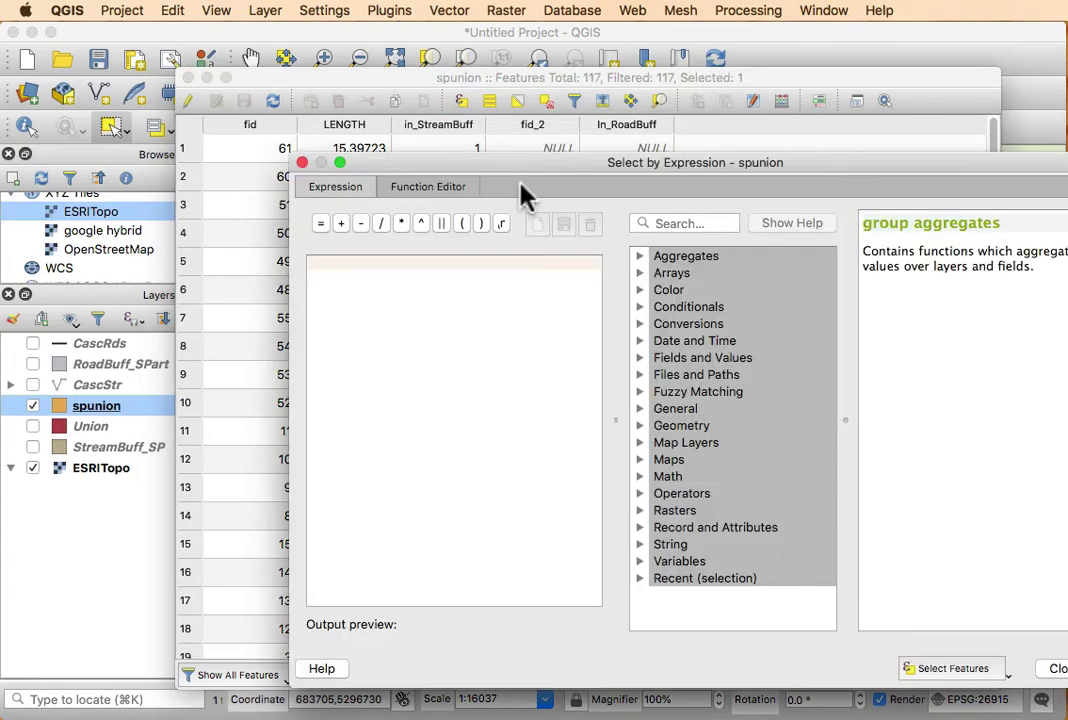
left_click_drag(518, 163, 458, 142)
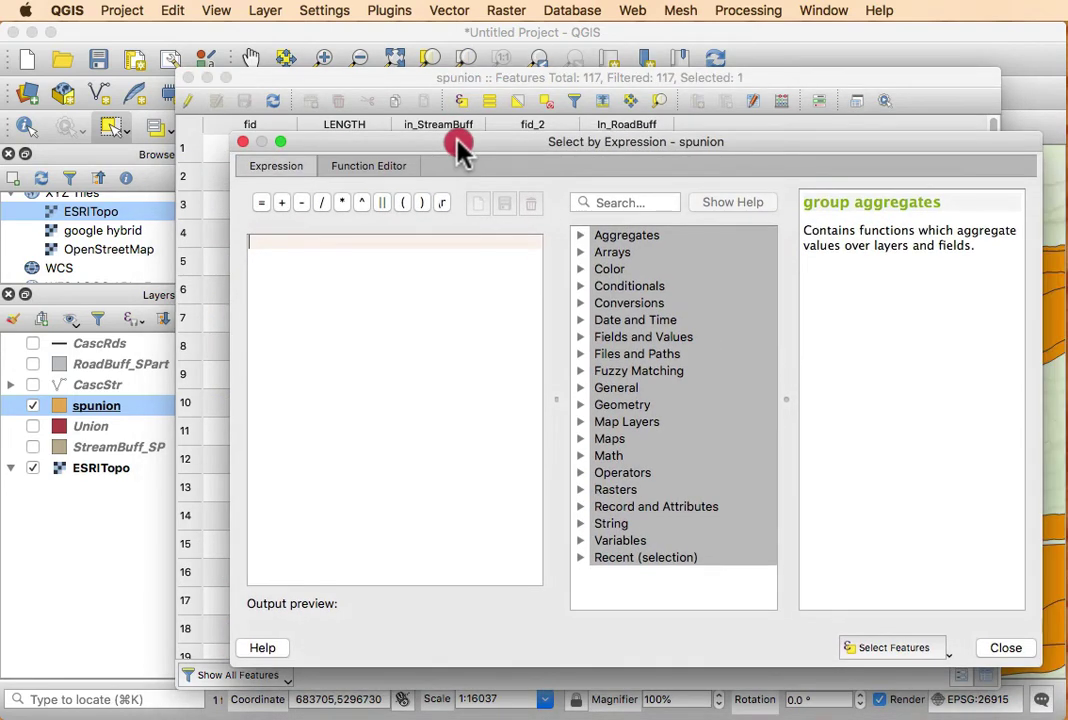
left_click(579, 337)
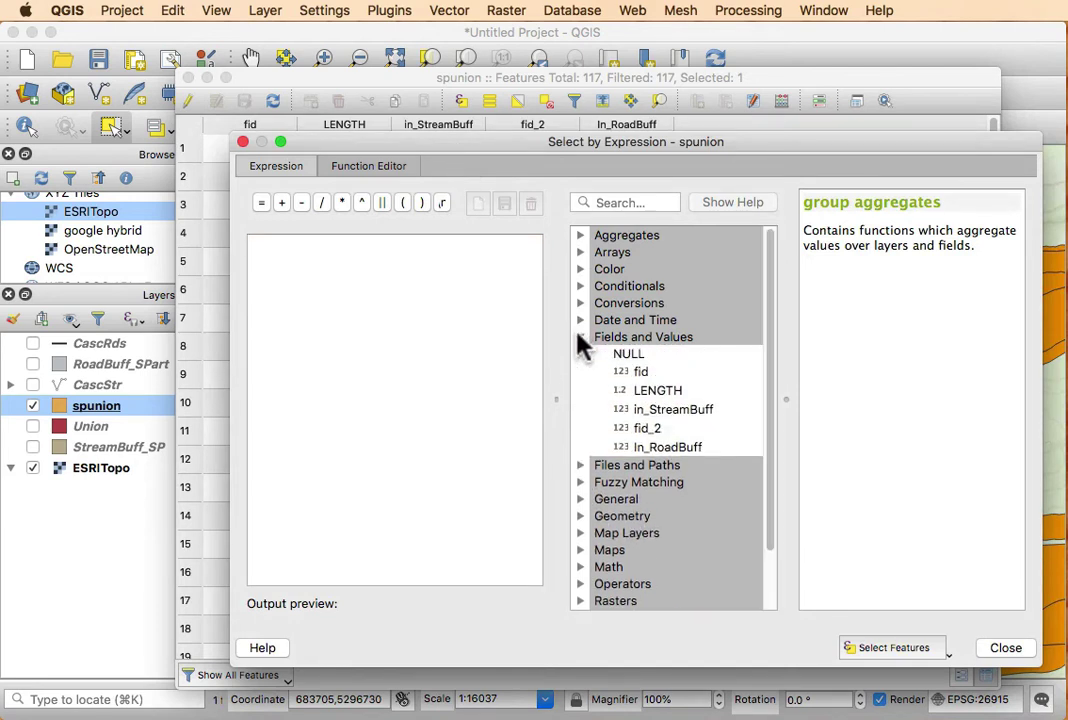
double_click(655, 410)
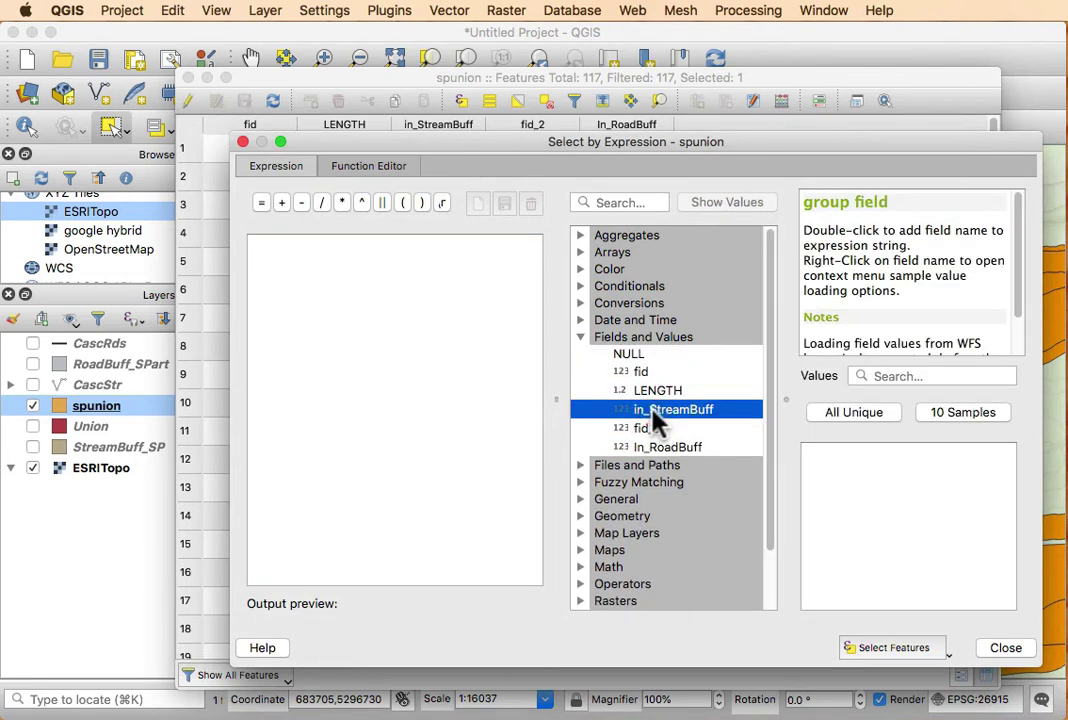
left_click(259, 204)
type("1")
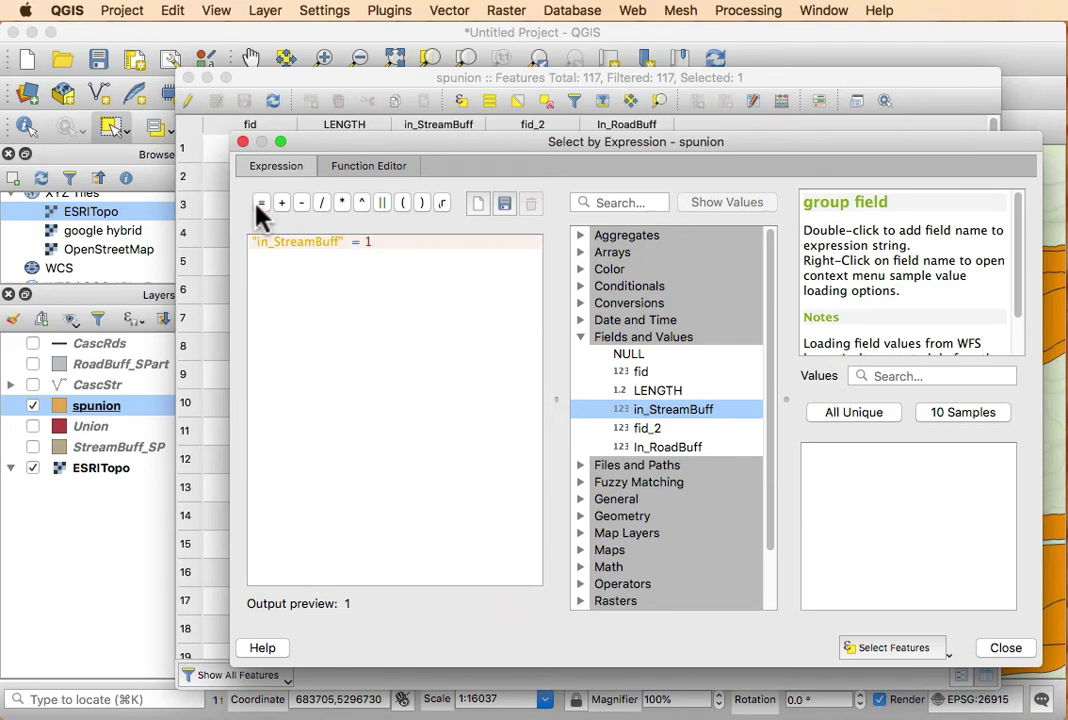
type(" AND")
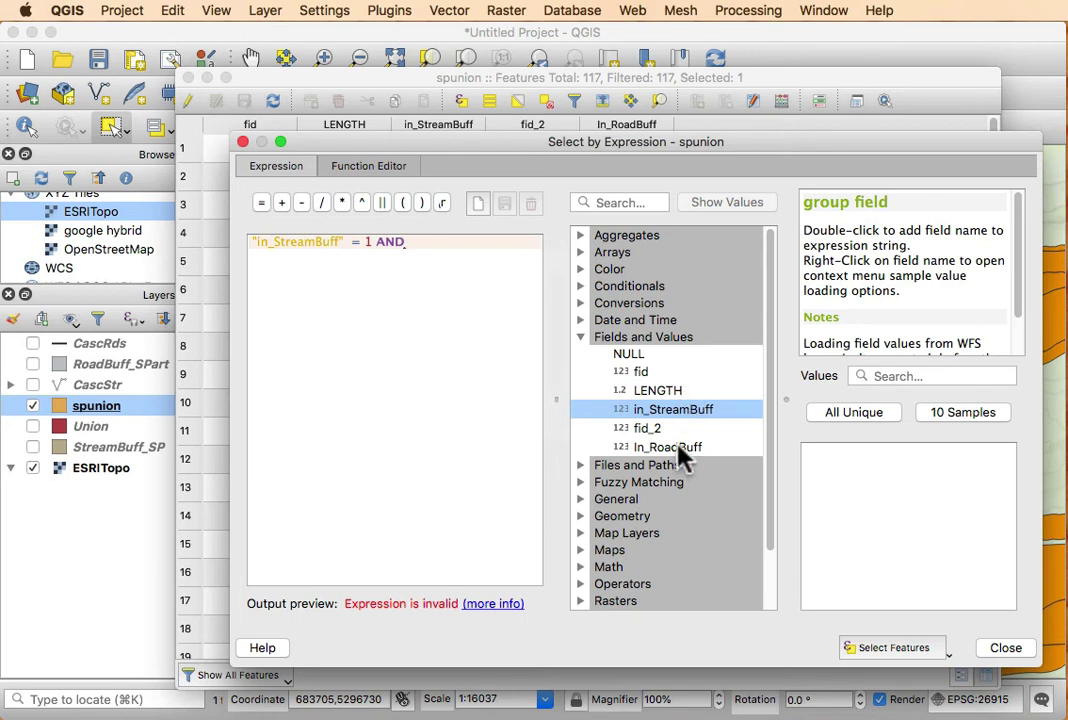
double_click(680, 445)
left_click(259, 204)
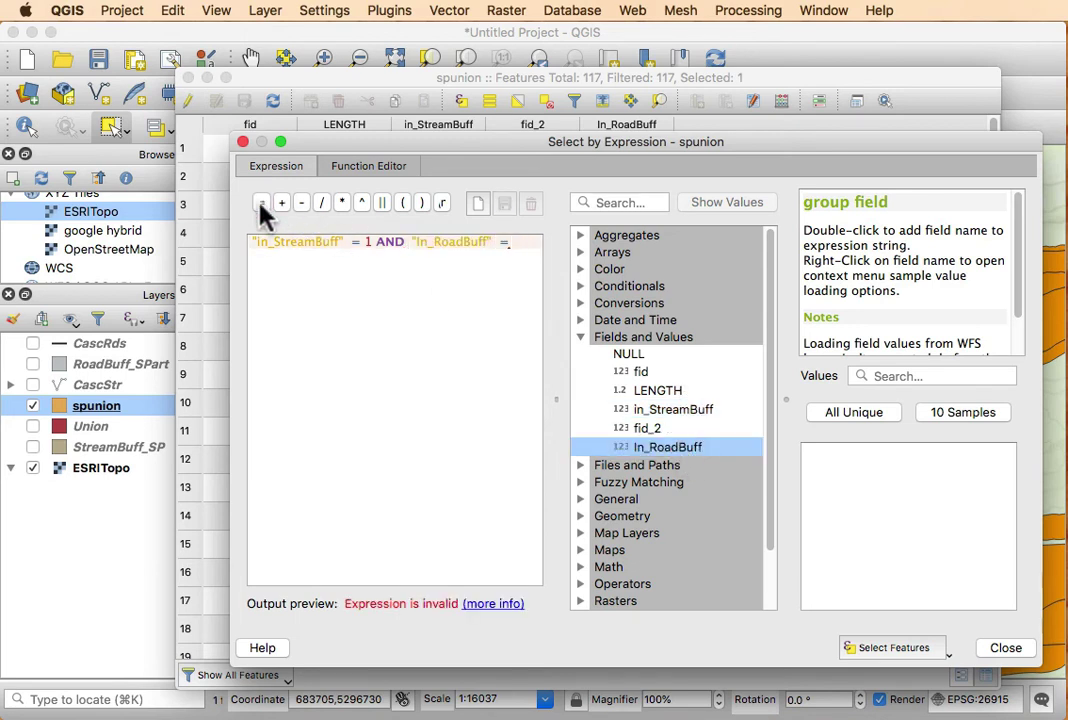
type("1")
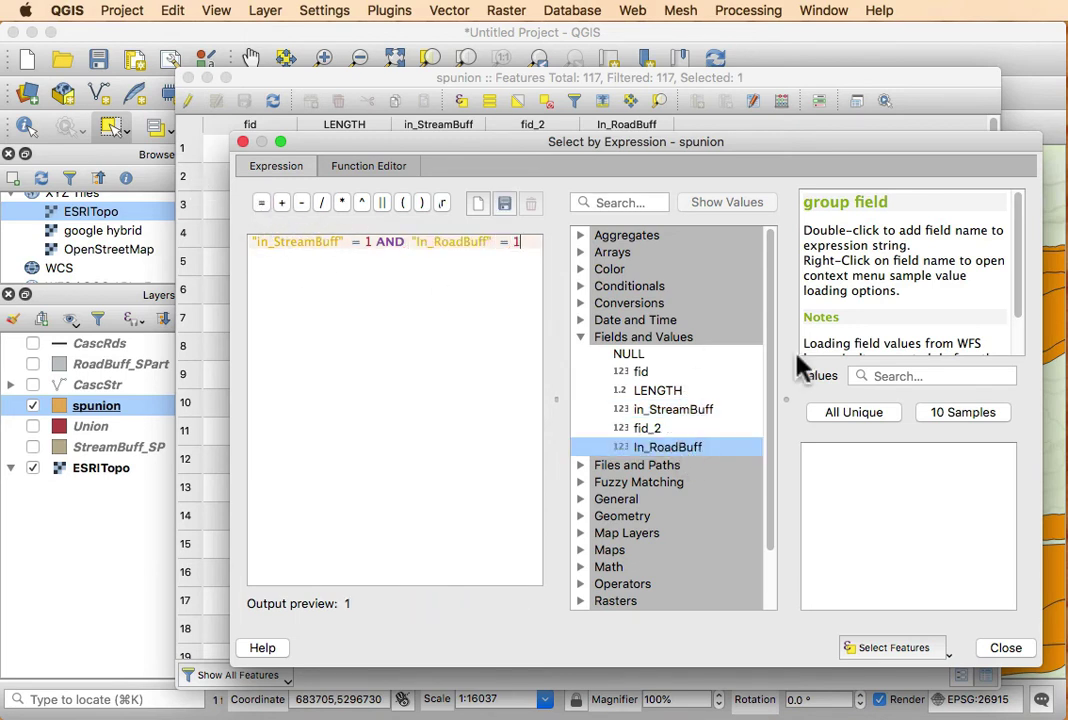
left_click(874, 650)
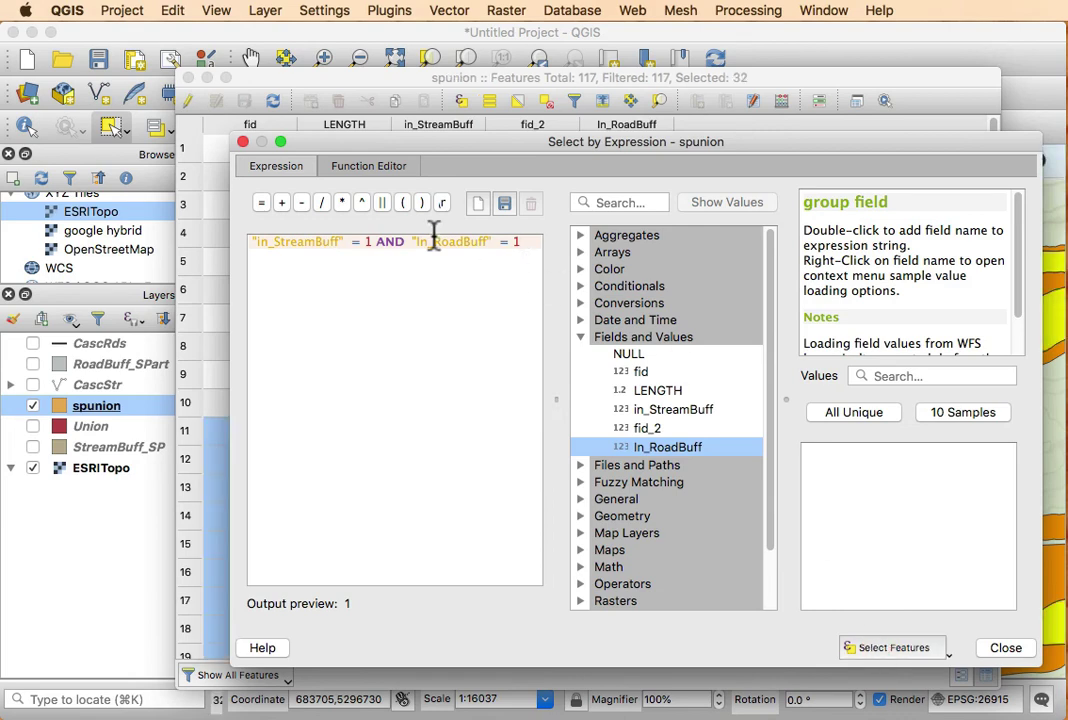
left_click(242, 141)
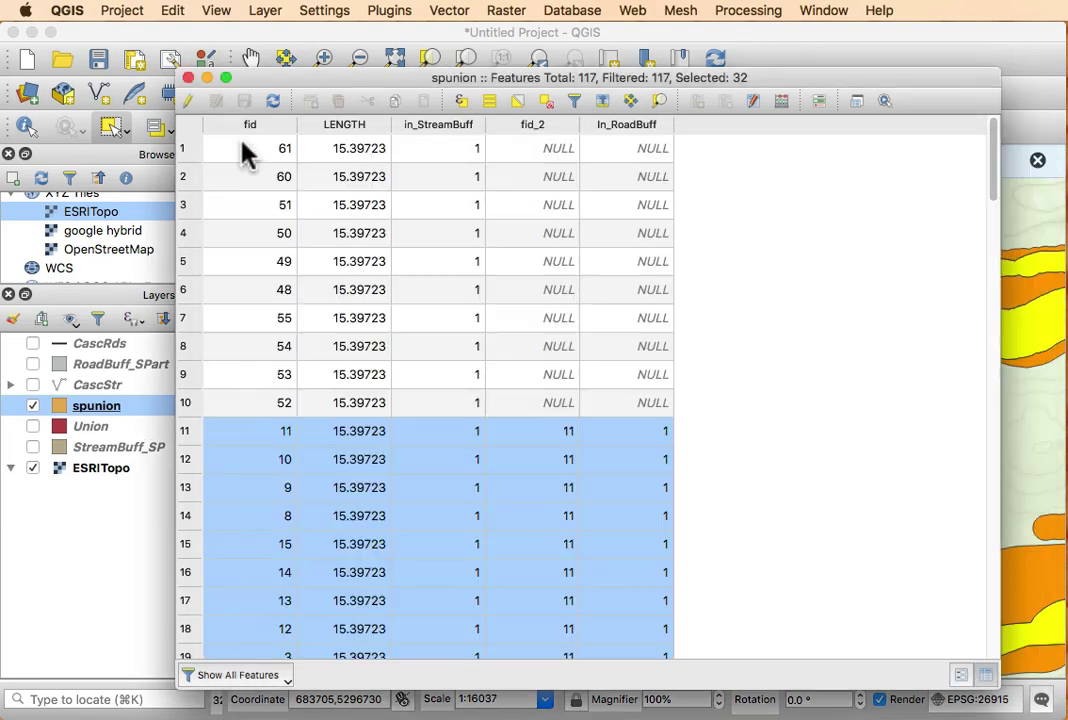
Close the attribute table and show CascRds roads and CascStr streams over the selected polygons.
left_click(188, 77)
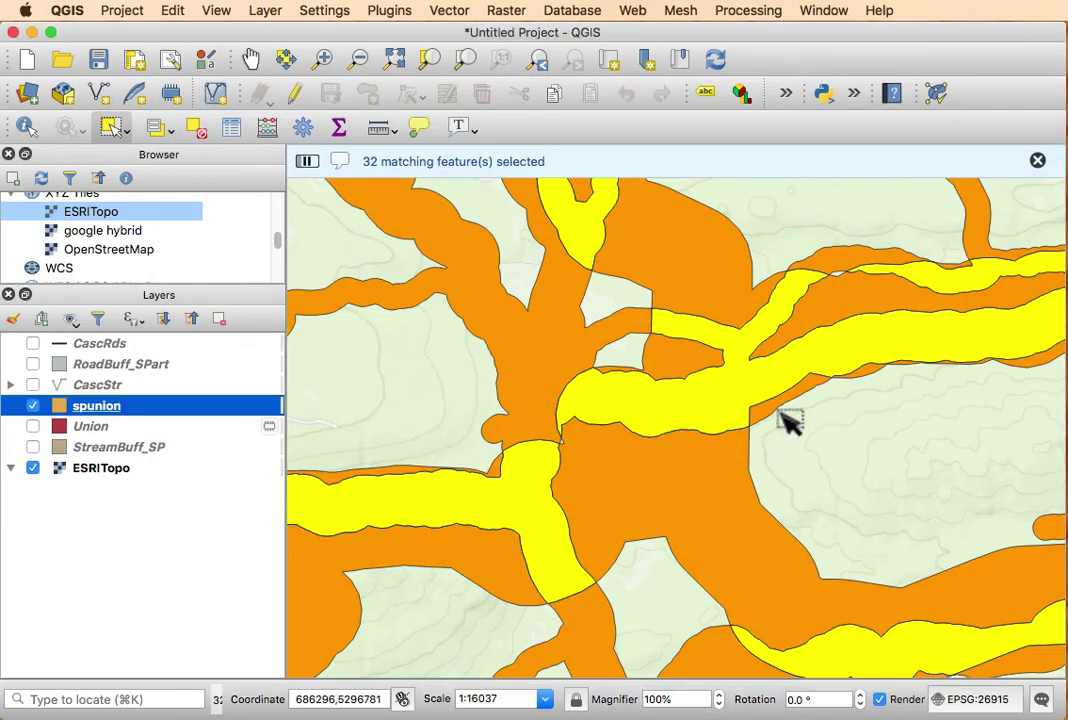
left_click(33, 345)
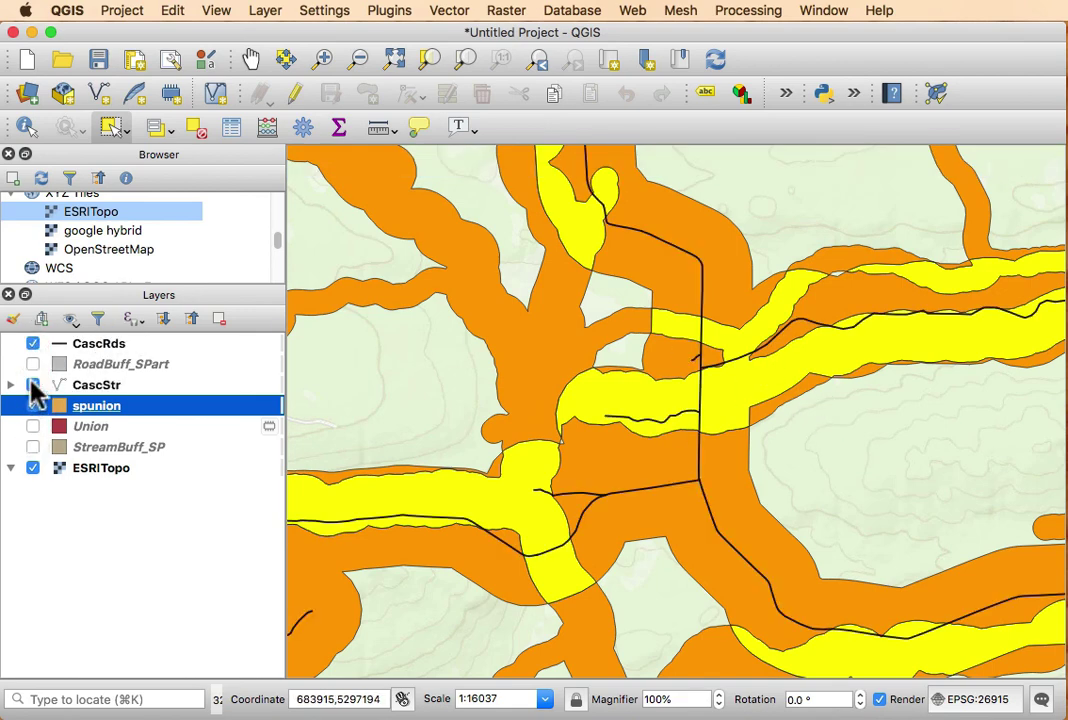
left_click(33, 386)
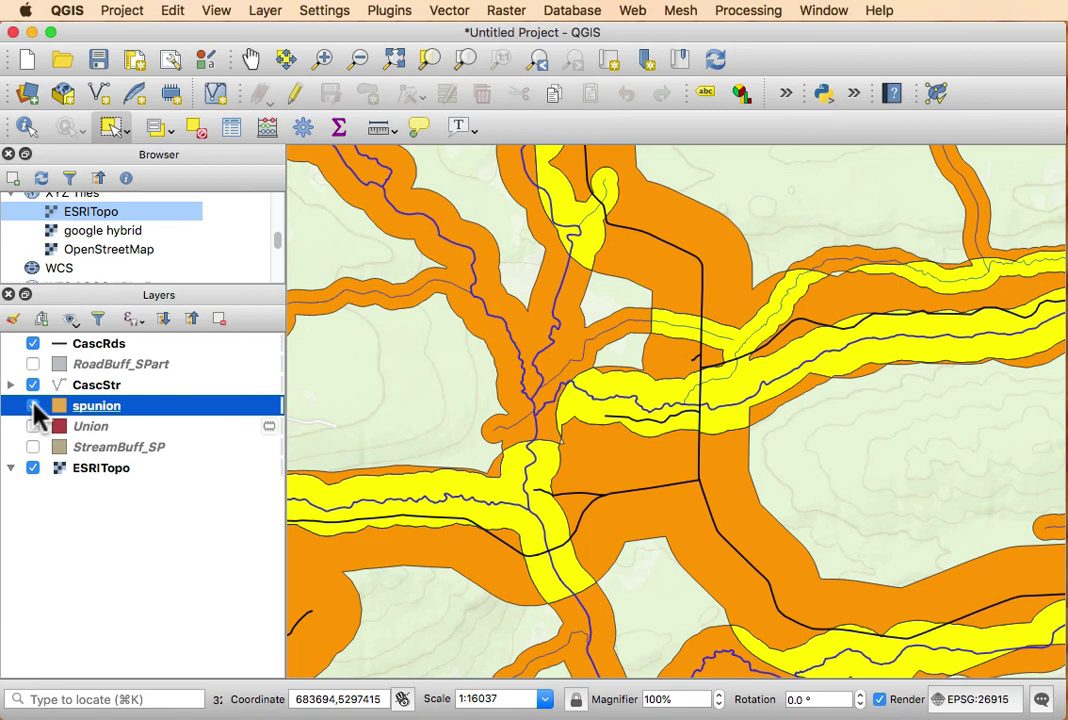